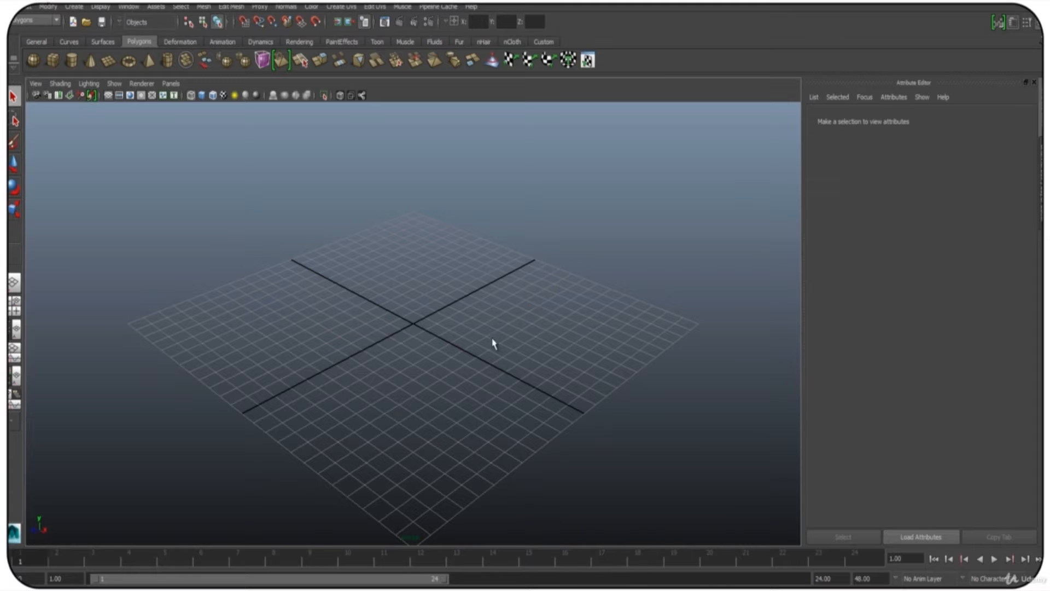
# Switch to Photoshop and paint a blue check mark beside the bird-headed hammer sketch in WEP_REf.jpg with the Brush.
pyautogui.click(383, 588)
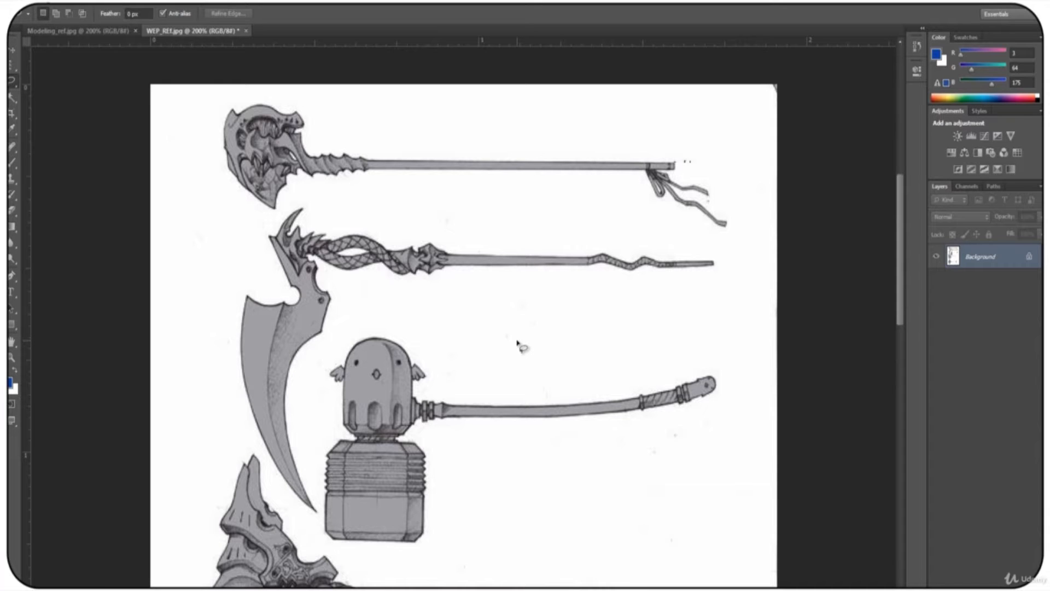
pyautogui.scroll(-1, 518, 345)
pyautogui.moveTo(11, 166); pyautogui.dragTo(54, 163)
pyautogui.moveTo(472, 470); pyautogui.dragTo(687, 368)
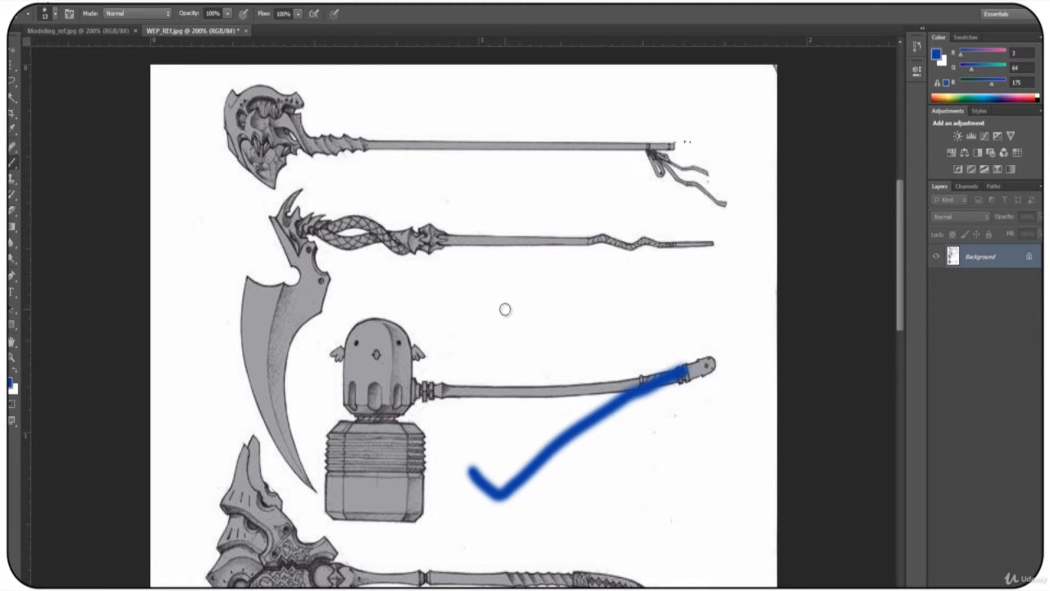
# Save the cropped hammer image as a JPEG over Modeling_ref on the Desktop at Maximum quality 12.
pyautogui.click(79, 33)
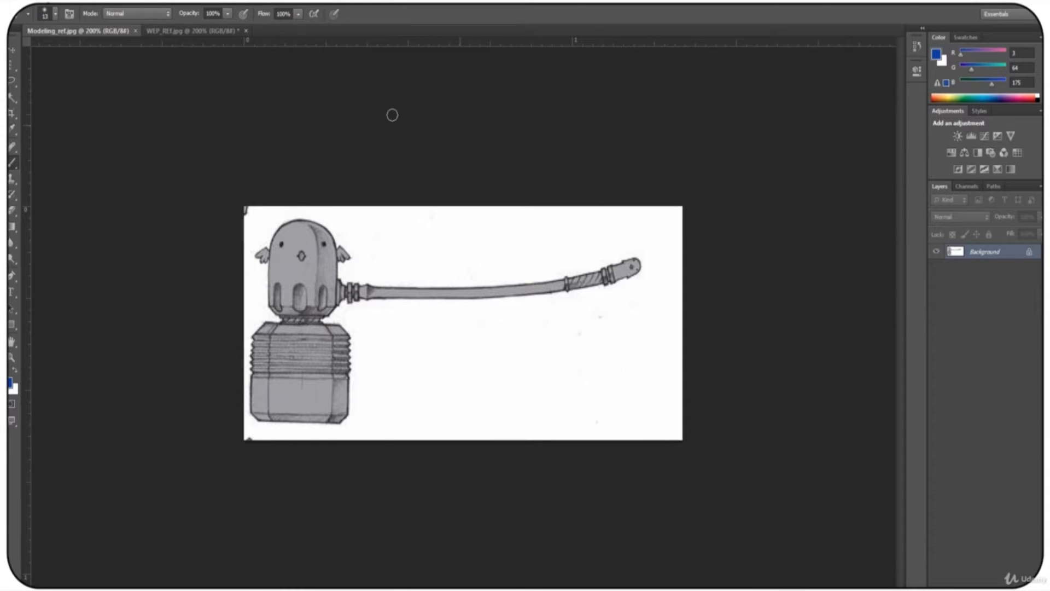
pyautogui.click(29, 2)
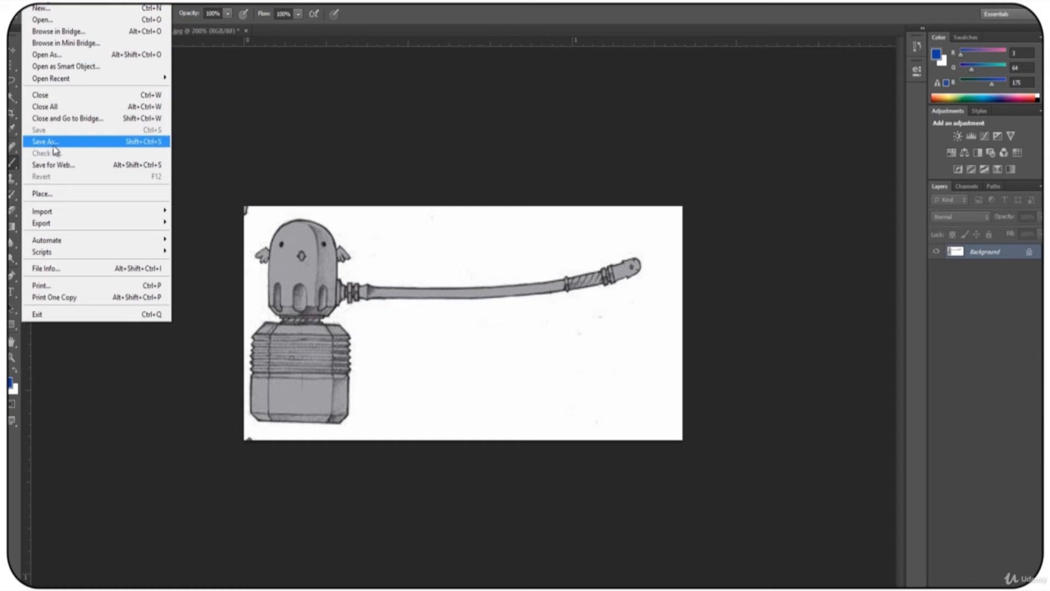
pyautogui.click(48, 142)
pyautogui.click(329, 205)
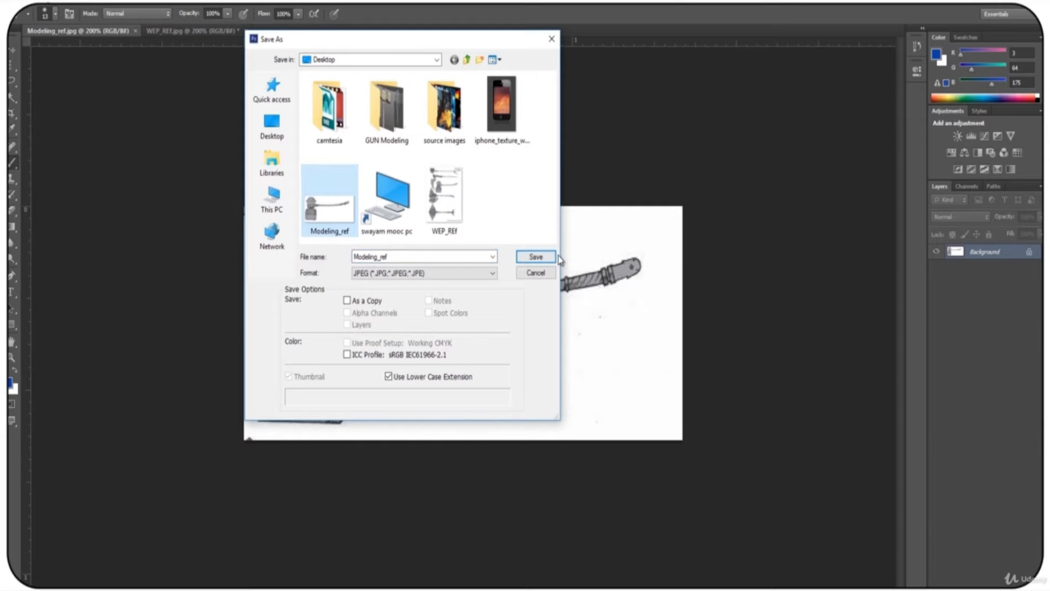
pyautogui.click(535, 256)
pyautogui.click(502, 232)
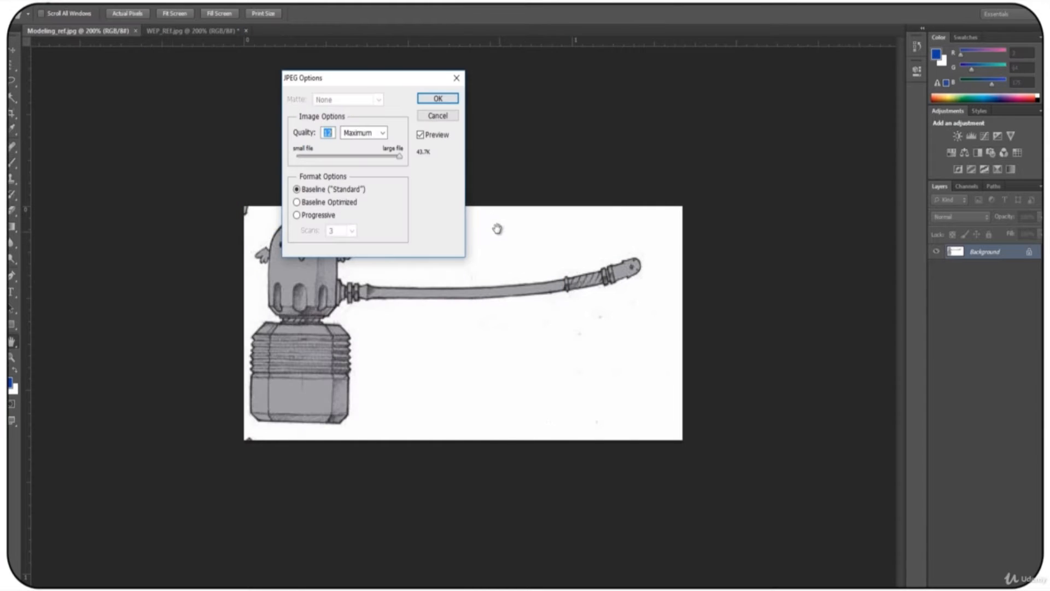
pyautogui.click(440, 101)
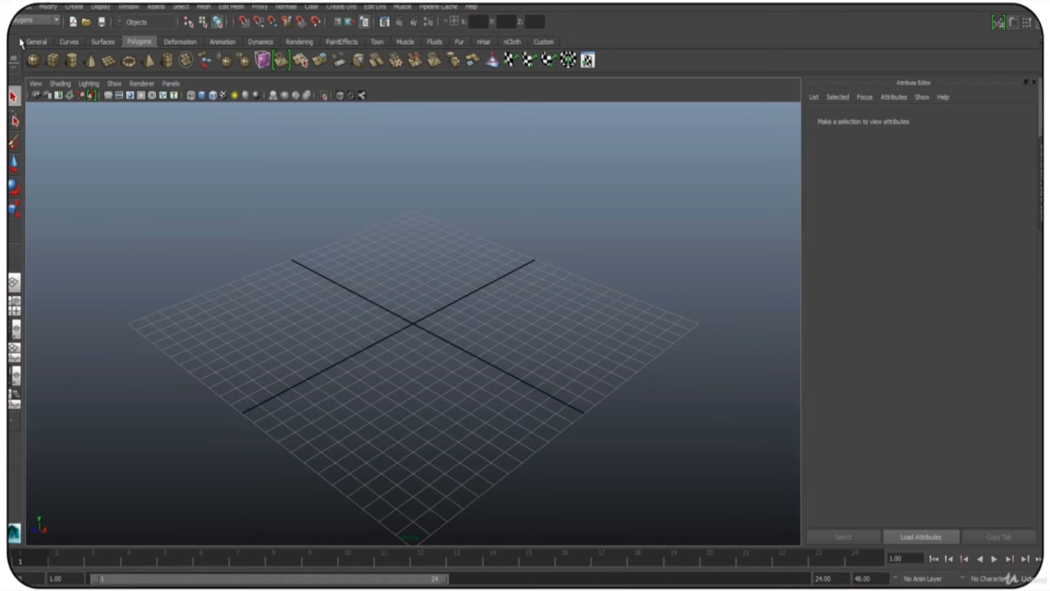
# Switch to Maya and open the Project Window for the Session_003_Modeling project.
pyautogui.click(11, 7)
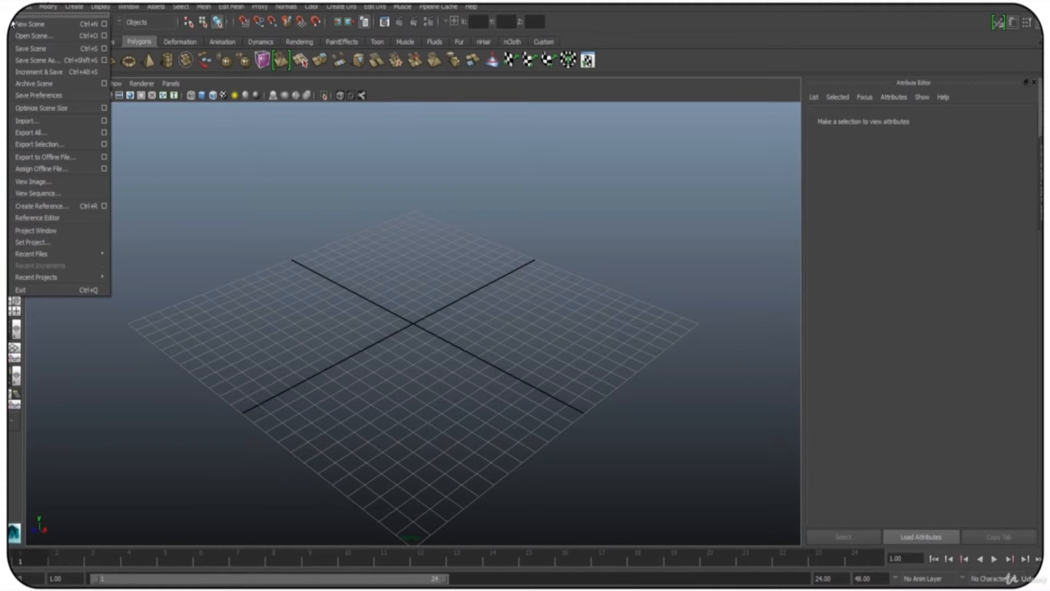
pyautogui.click(44, 231)
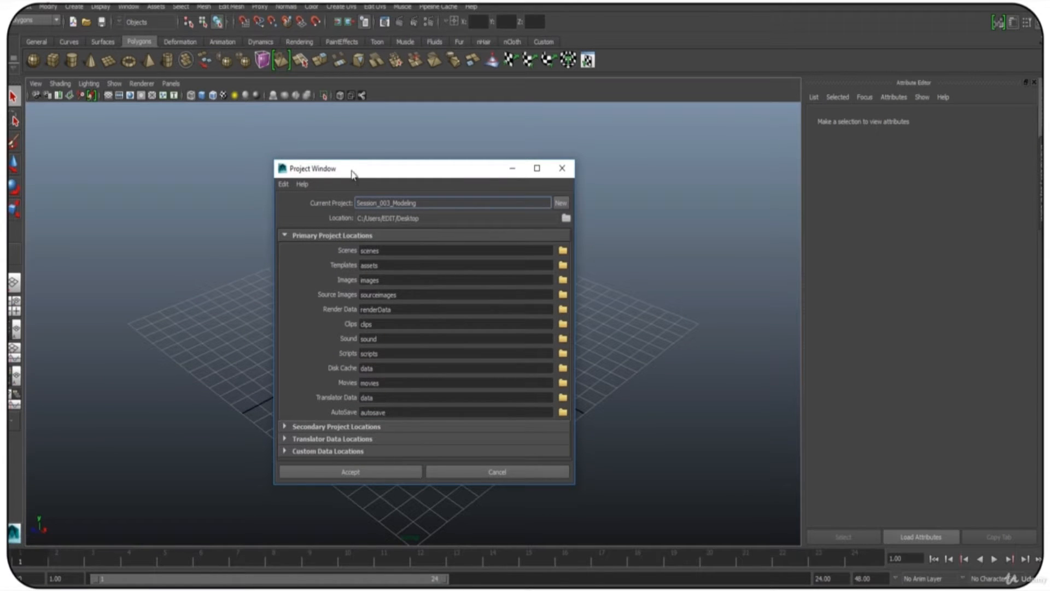
pyautogui.moveTo(352, 174); pyautogui.dragTo(345, 158)
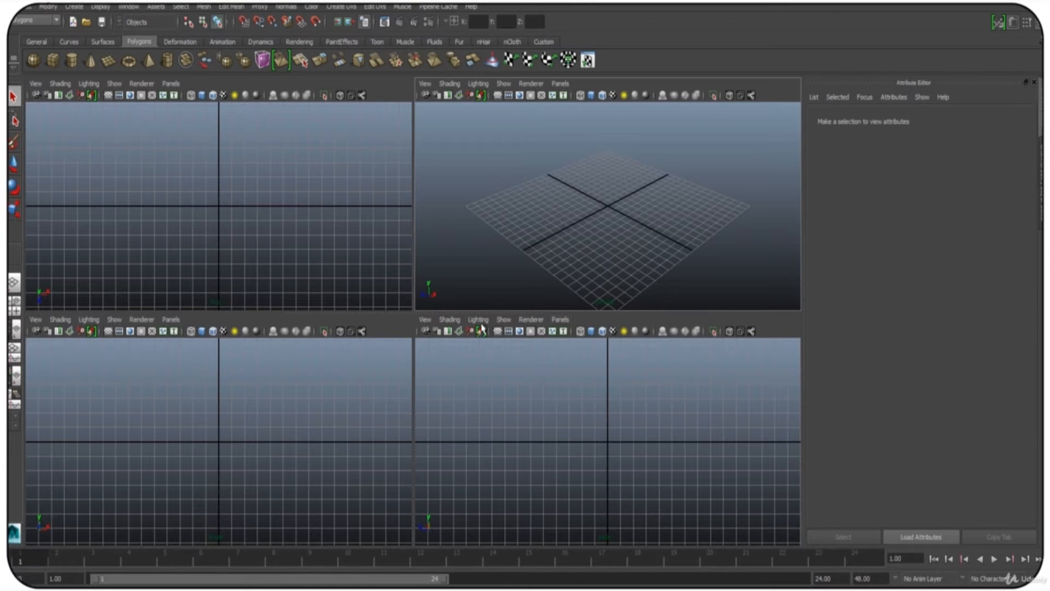
# Import Modeling_ref.jpg from the project's sourceimages folder as an image plane in the side view.
pyautogui.click(426, 319)
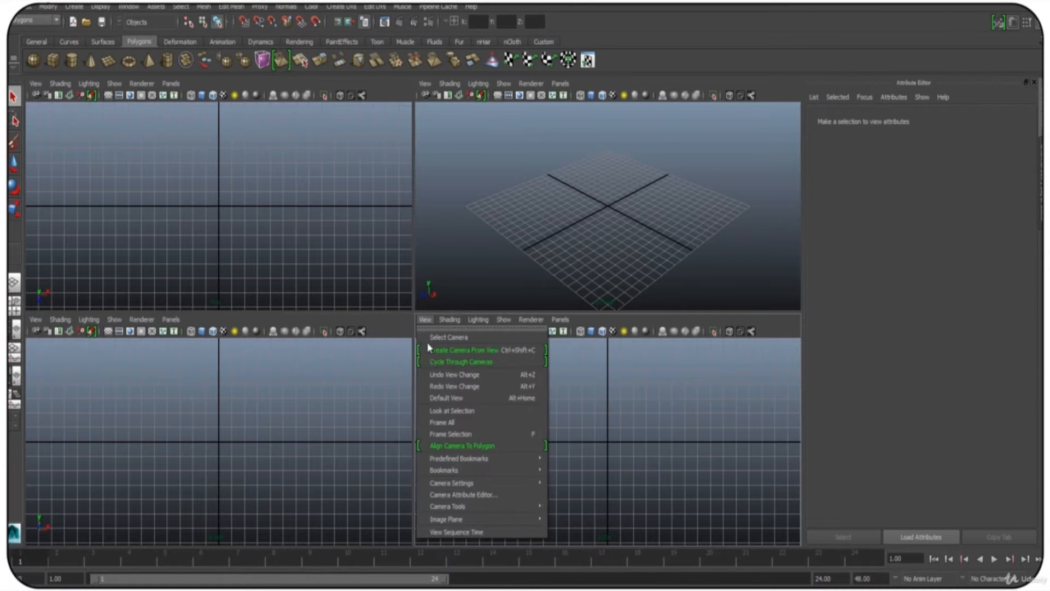
pyautogui.moveTo(481, 518)
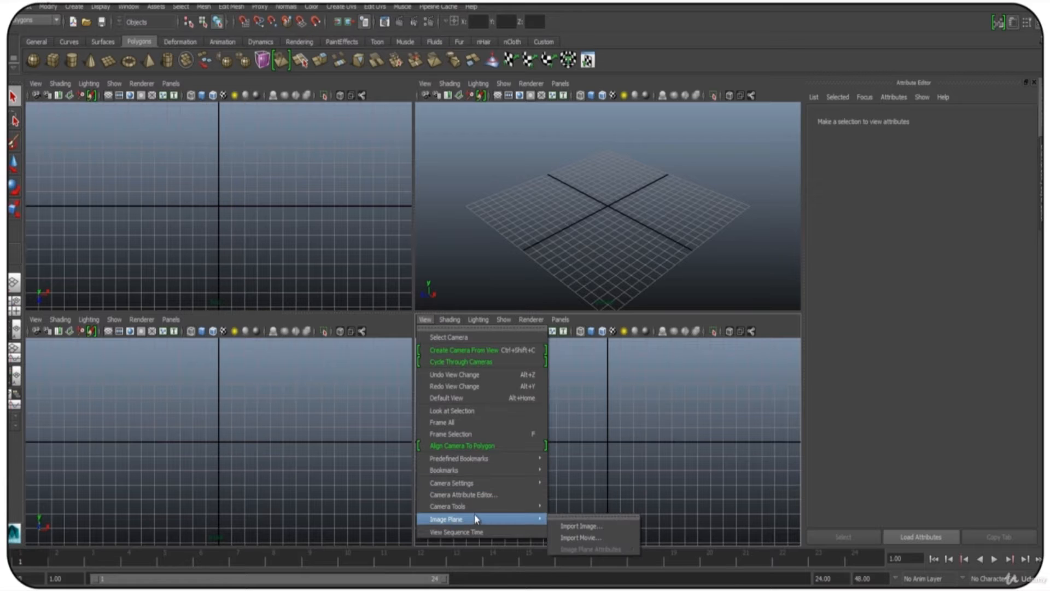
pyautogui.click(583, 526)
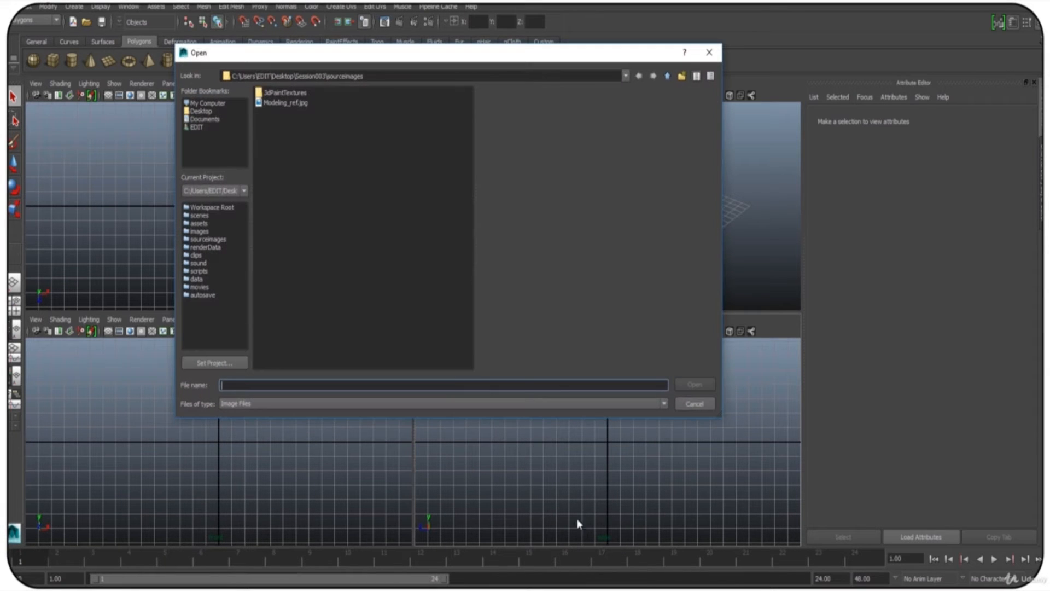
pyautogui.click(287, 104)
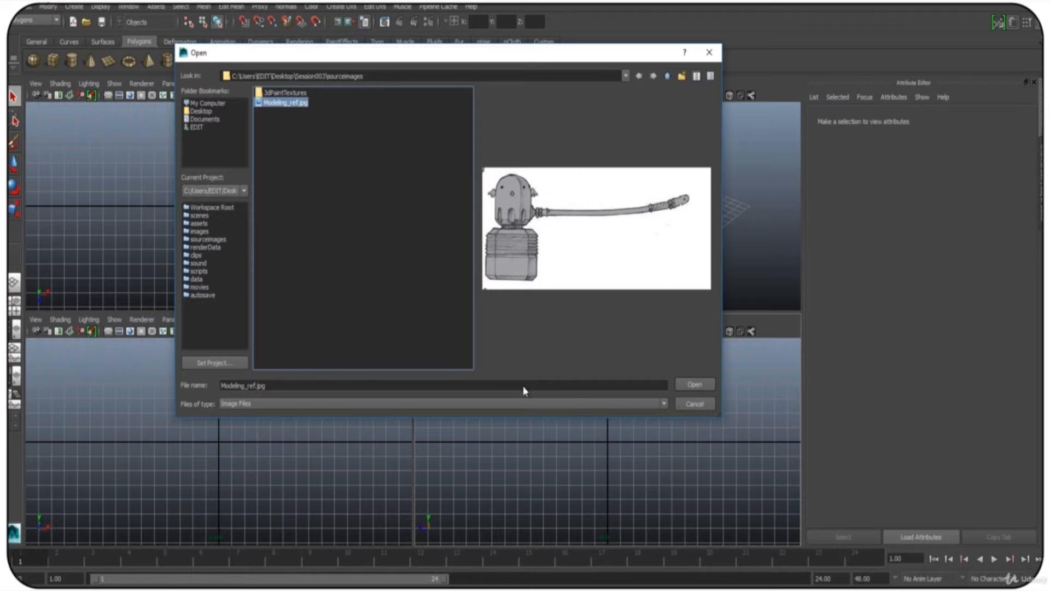
pyautogui.click(694, 384)
pyautogui.keyDown('alt'); pyautogui.moveTo(598, 238); pyautogui.dragTo(715, 319, button='right'); pyautogui.keyUp('alt')
pyautogui.keyDown('alt'); pyautogui.moveTo(715, 319); pyautogui.dragTo(670, 277); pyautogui.keyUp('alt')
pyautogui.keyDown('alt'); pyautogui.moveTo(670, 277); pyautogui.dragTo(731, 301, button='right'); pyautogui.keyUp('alt')
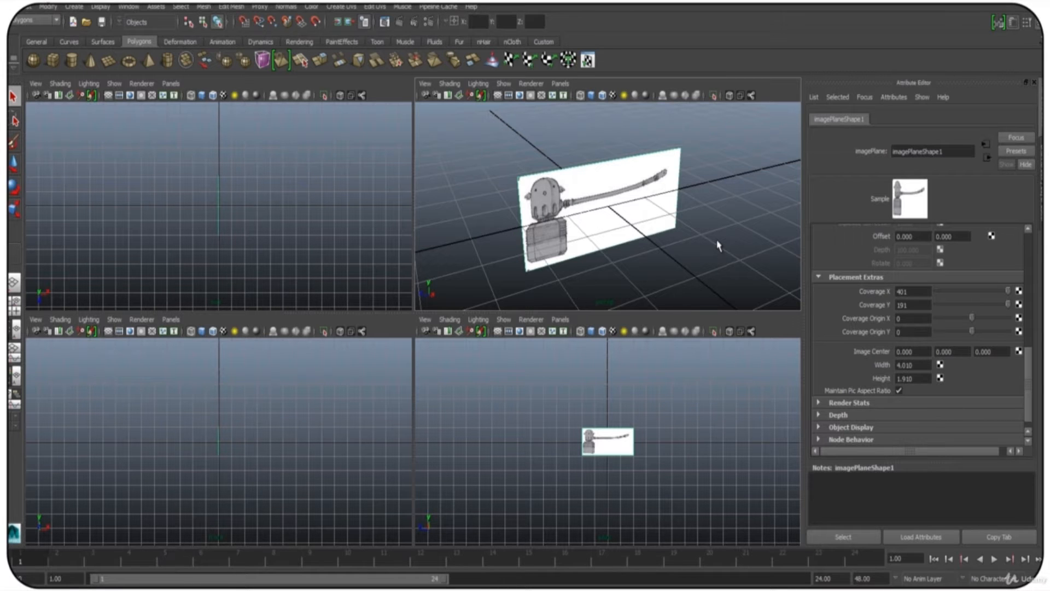
# Select the hammer image plane and set its Image Center X to -5.
pyautogui.moveTo(667, 220); pyautogui.dragTo(692, 241)
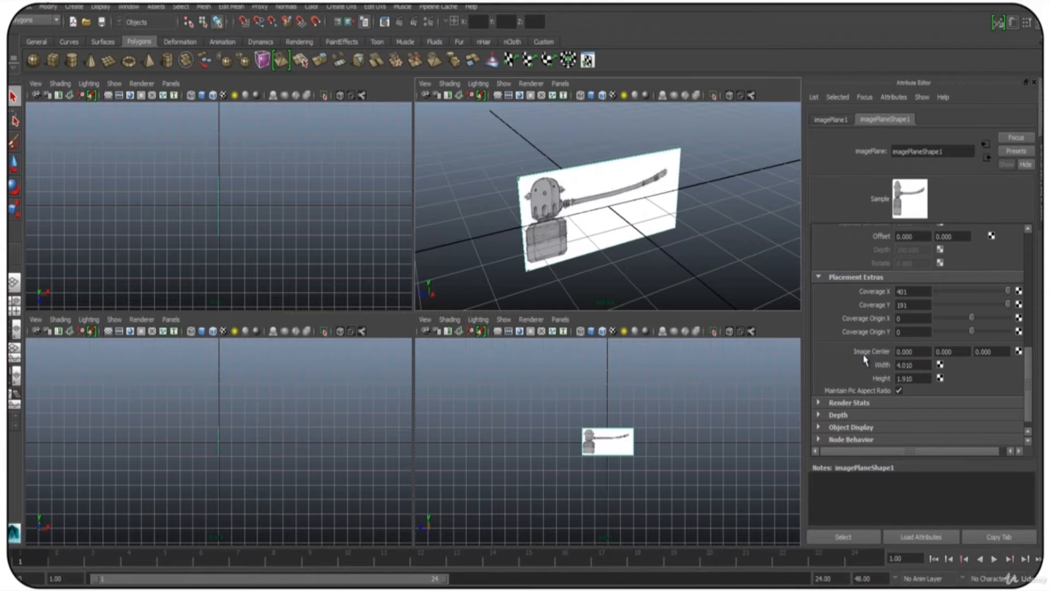
pyautogui.scroll(3, 859, 345)
pyautogui.scroll(-3, 858, 347)
pyautogui.click(906, 354)
pyautogui.press('Tab')
pyautogui.press('Tab')
pyautogui.keyDown('alt'); pyautogui.moveTo(466, 301); pyautogui.dragTo(454, 268); pyautogui.keyUp('alt')
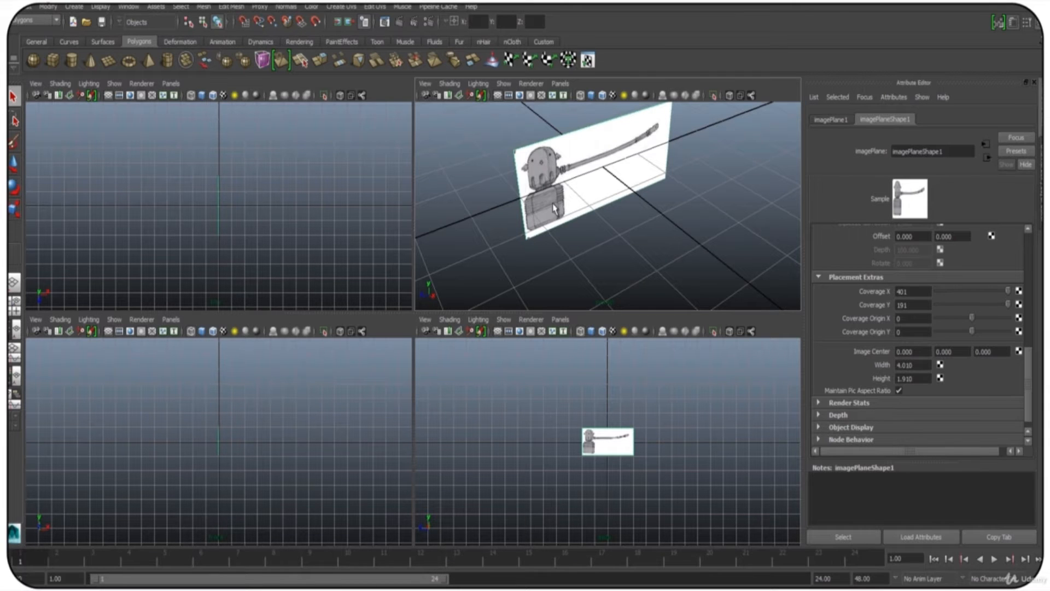
pyautogui.doubleClick(908, 352)
pyautogui.write('-5')
pyautogui.press('Return')
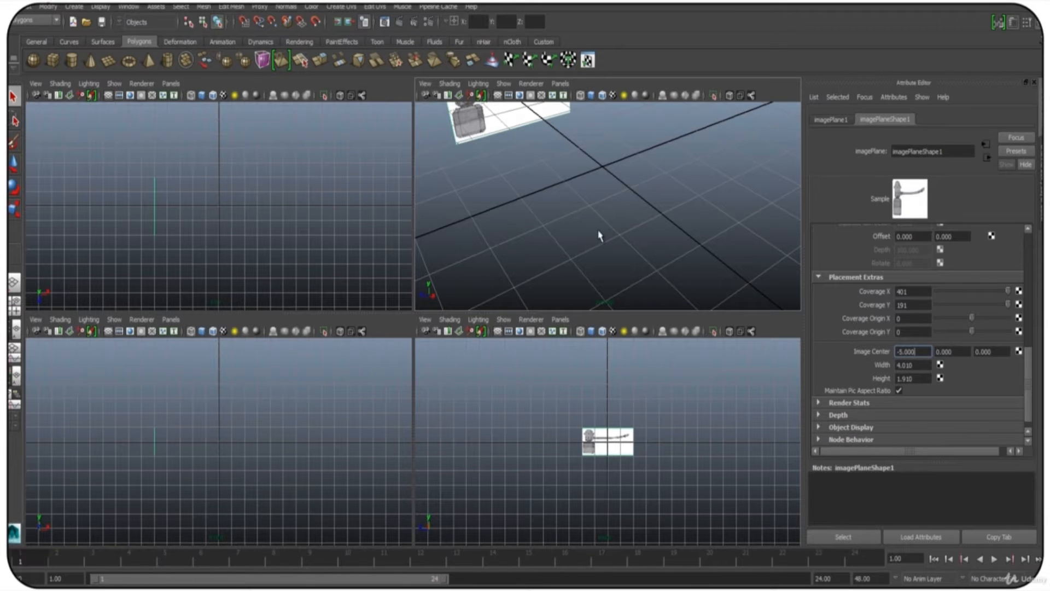
pyautogui.keyDown('alt'); pyautogui.moveTo(557, 213); pyautogui.dragTo(583, 265); pyautogui.keyUp('alt')
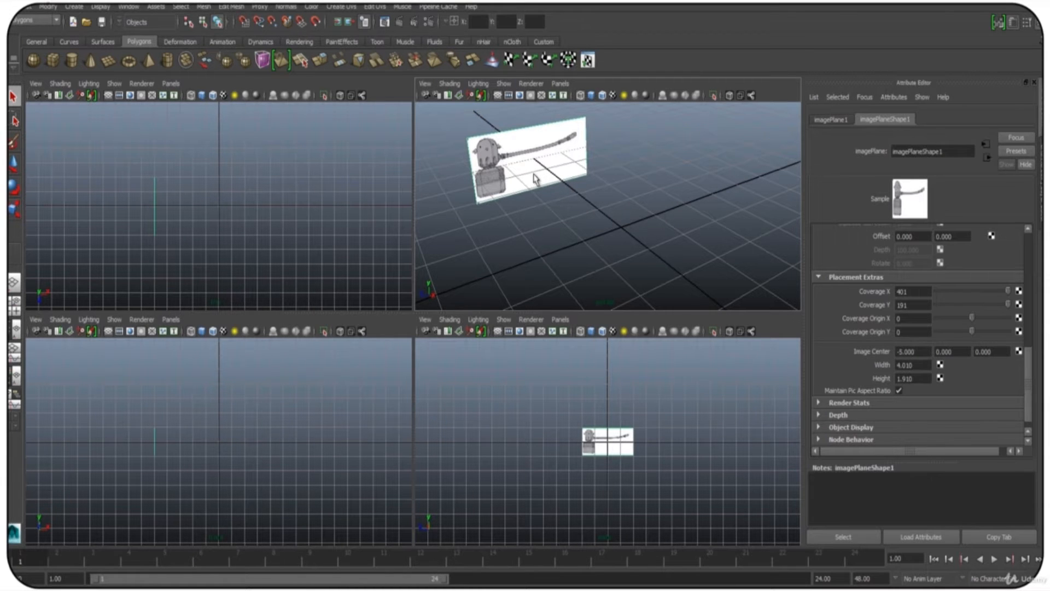
# Collapse the top and front views so the perspective and side views fill the workspace, with the hammer reference framed in both.
pyautogui.scroll(3, 611, 434)
pyautogui.scroll(4, 612, 434)
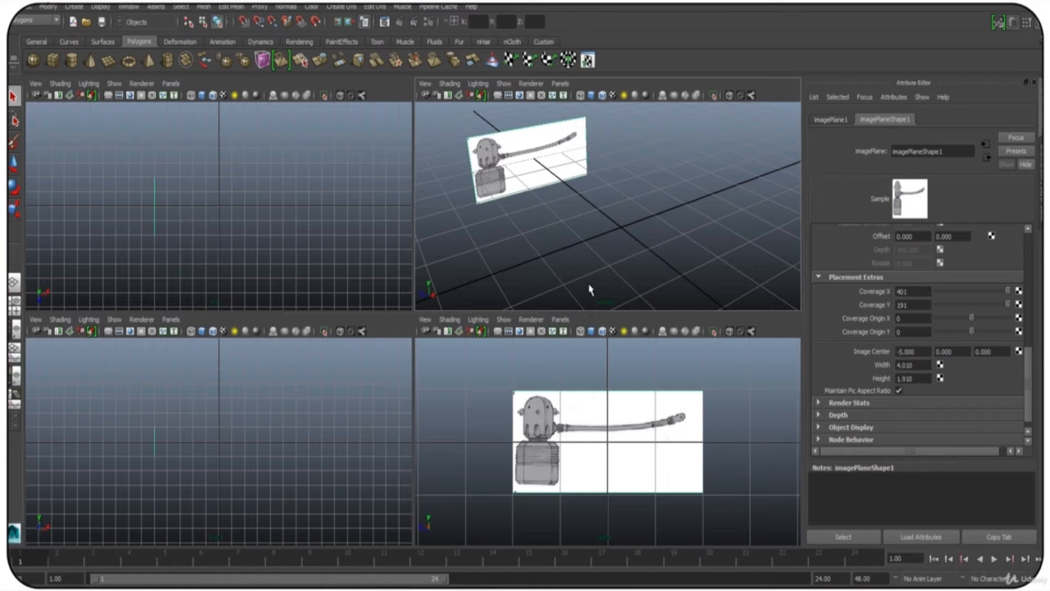
pyautogui.keyDown('alt'); pyautogui.moveTo(559, 231); pyautogui.dragTo(595, 244, button='middle'); pyautogui.keyUp('alt')
pyautogui.moveTo(413, 308); pyautogui.dragTo(68, 308)
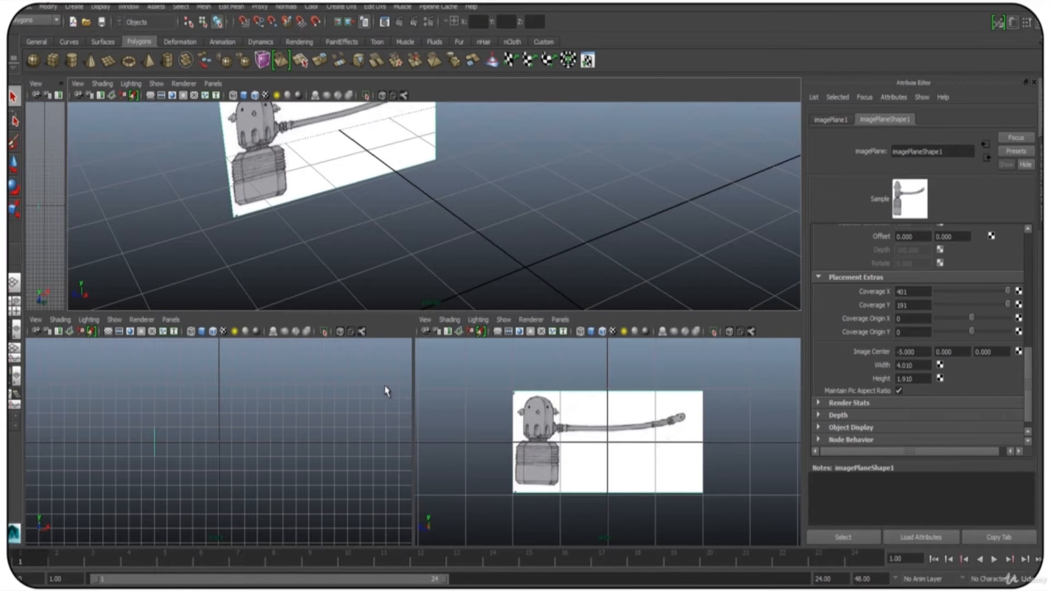
pyautogui.moveTo(414, 389); pyautogui.dragTo(26, 394)
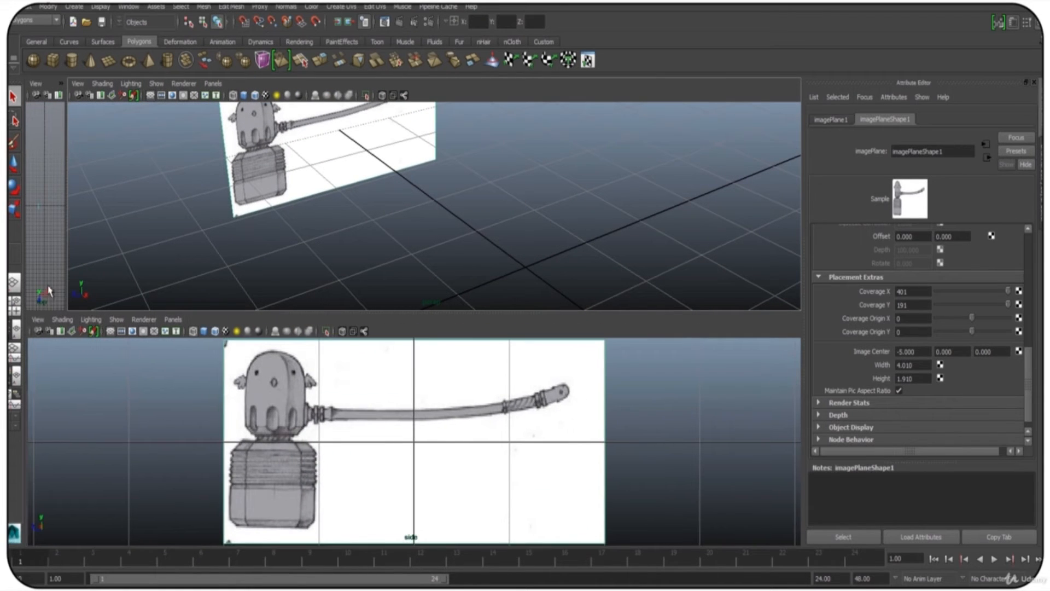
pyautogui.moveTo(67, 240); pyautogui.dragTo(26, 241)
pyautogui.keyDown('alt'); pyautogui.moveTo(414, 180); pyautogui.dragTo(518, 264, button='middle'); pyautogui.keyUp('alt')
pyautogui.moveTo(518, 265)
pyautogui.keyDown('alt'); pyautogui.mouseDown()
pyautogui.moveTo(510, 249)
pyautogui.moveTo(530, 254)
pyautogui.mouseUp(); pyautogui.keyUp('alt')
pyautogui.keyDown('alt'); pyautogui.moveTo(531, 254); pyautogui.dragTo(516, 218, button='middle'); pyautogui.keyUp('alt')
pyautogui.keyDown('alt'); pyautogui.moveTo(516, 218); pyautogui.dragTo(571, 253, button='right'); pyautogui.keyUp('alt')
pyautogui.keyDown('alt'); pyautogui.moveTo(572, 253); pyautogui.dragTo(563, 251); pyautogui.keyUp('alt')
pyautogui.keyDown('alt'); pyautogui.moveTo(564, 252); pyautogui.dragTo(514, 219, button='middle'); pyautogui.keyUp('alt')
pyautogui.keyDown('alt'); pyautogui.moveTo(446, 443); pyautogui.dragTo(486, 443, button='middle'); pyautogui.keyUp('alt')
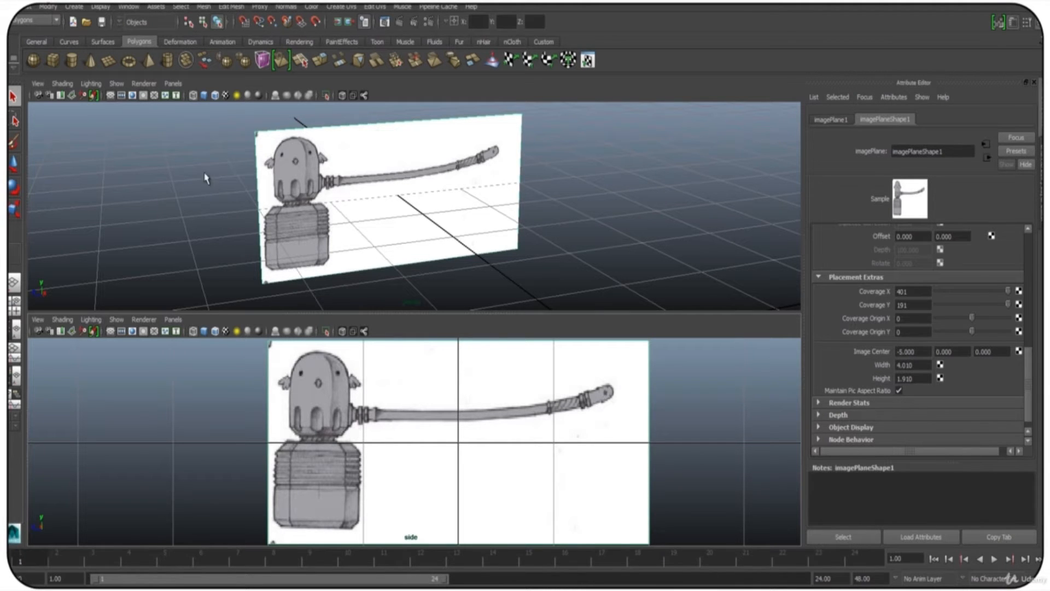
# Create a polygon cylinder and scale it down uniformly to a small fraction of the reference image's size.
pyautogui.click(73, 64)
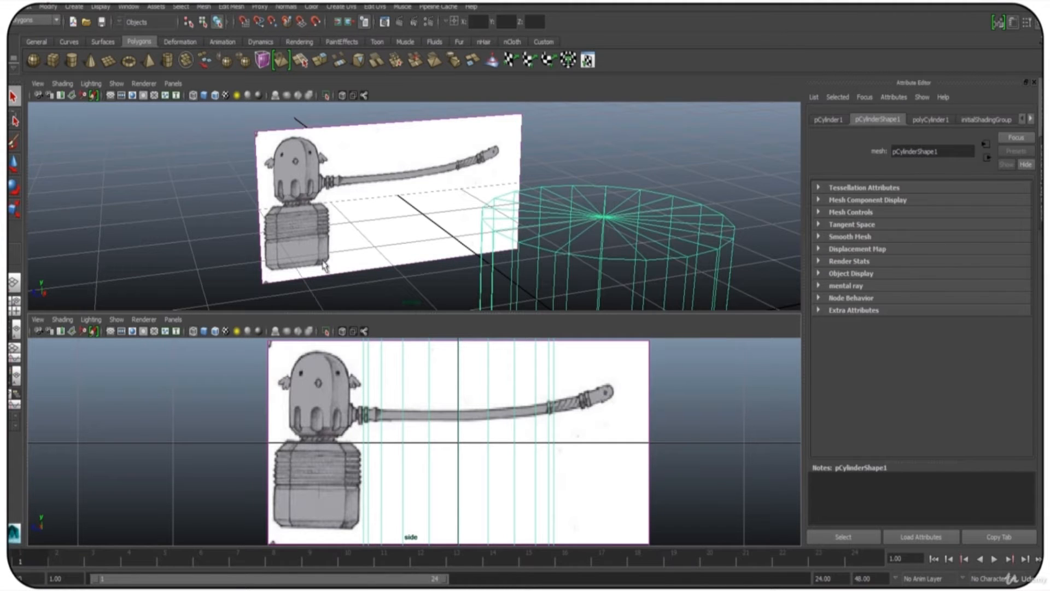
pyautogui.scroll(-3, 582, 237)
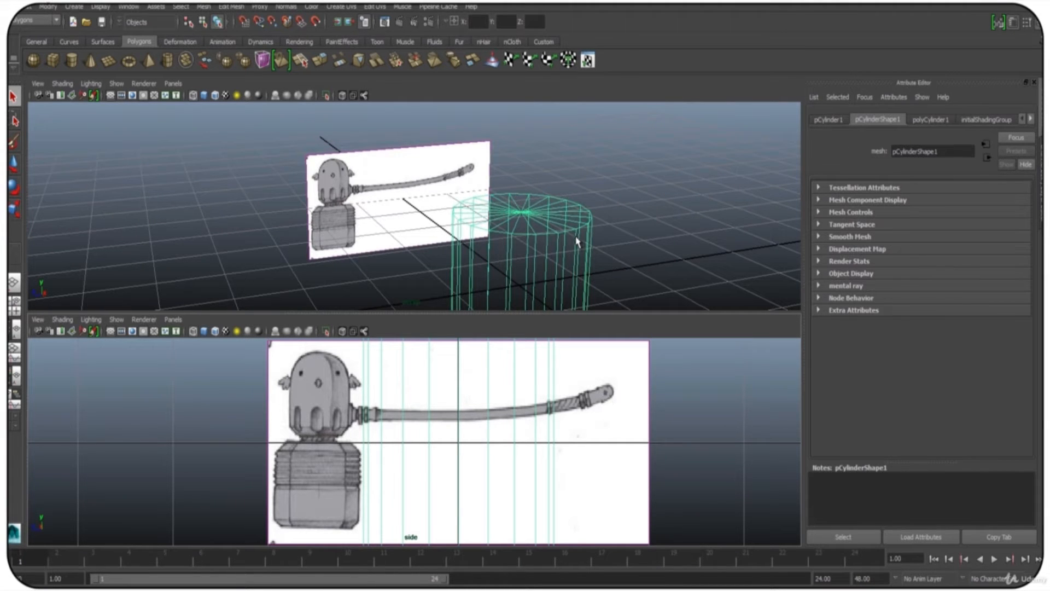
pyautogui.click(14, 209)
pyautogui.scroll(-5, 429, 438)
pyautogui.moveTo(428, 441); pyautogui.dragTo(405, 440)
pyautogui.scroll(2, 406, 425)
pyautogui.press('f')
pyautogui.press('a')
pyautogui.scroll(3, 400, 424)
pyautogui.scroll(8, 399, 426)
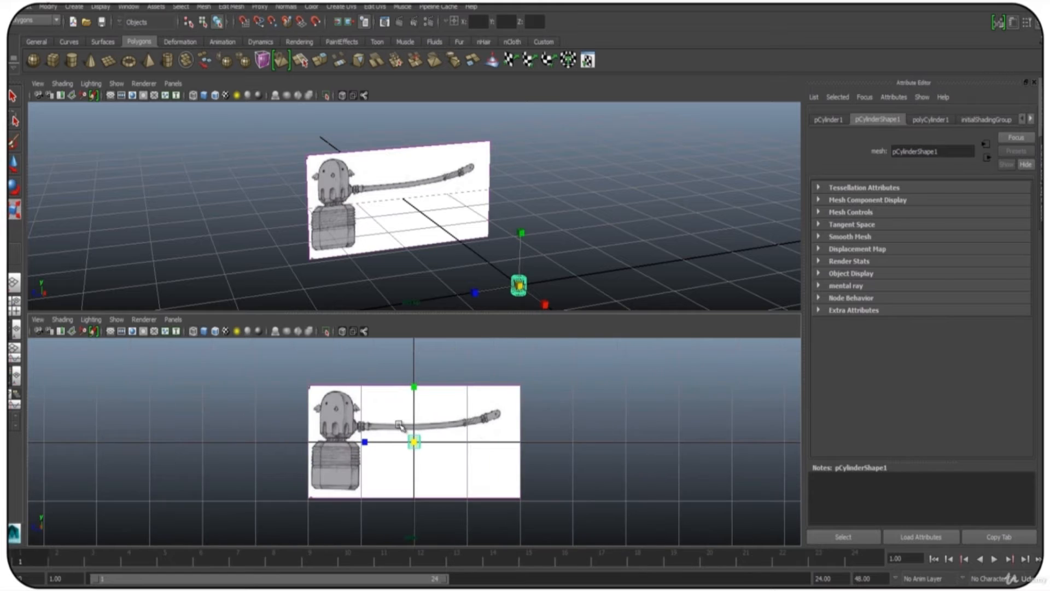
# Rotate the cylinder in the side view so it lies along the handle, and centre it on the handle near the collar.
pyautogui.press('e')
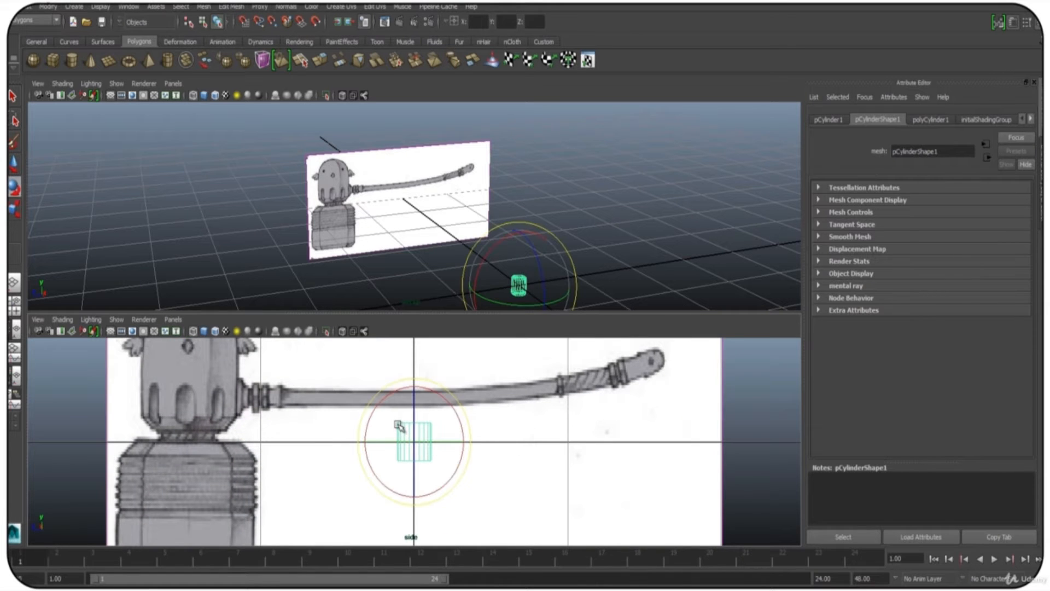
pyautogui.moveTo(454, 408); pyautogui.dragTo(377, 390)
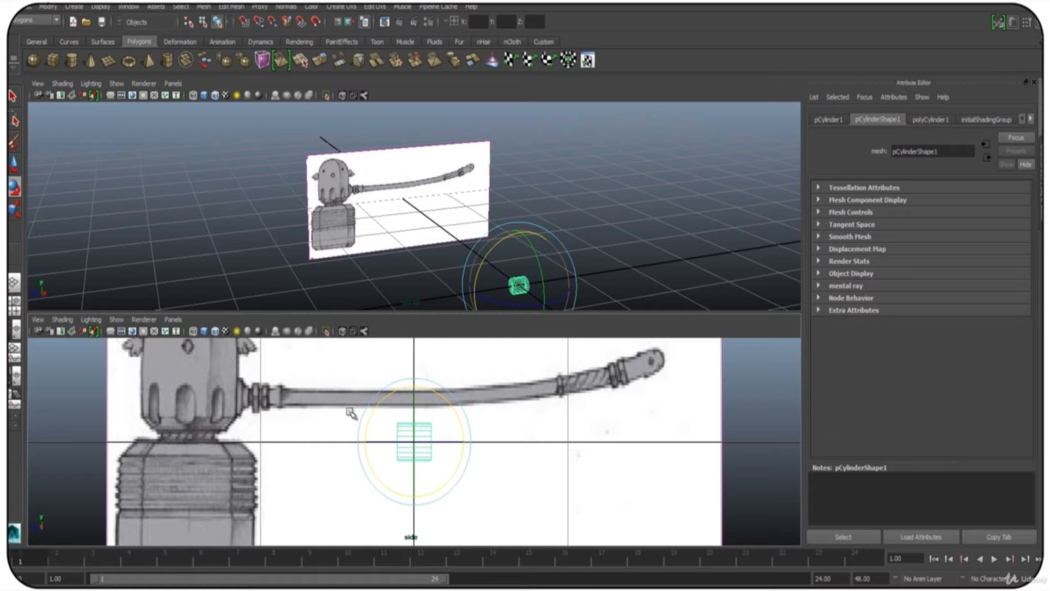
pyautogui.press('w')
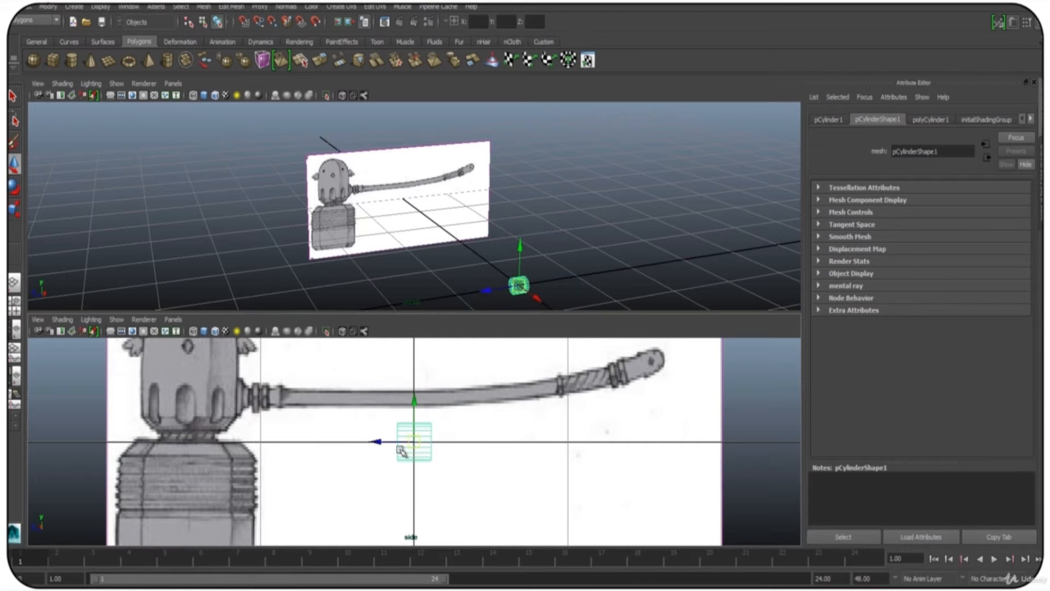
pyautogui.moveTo(413, 436); pyautogui.dragTo(299, 398)
pyautogui.scroll(6, 424, 486)
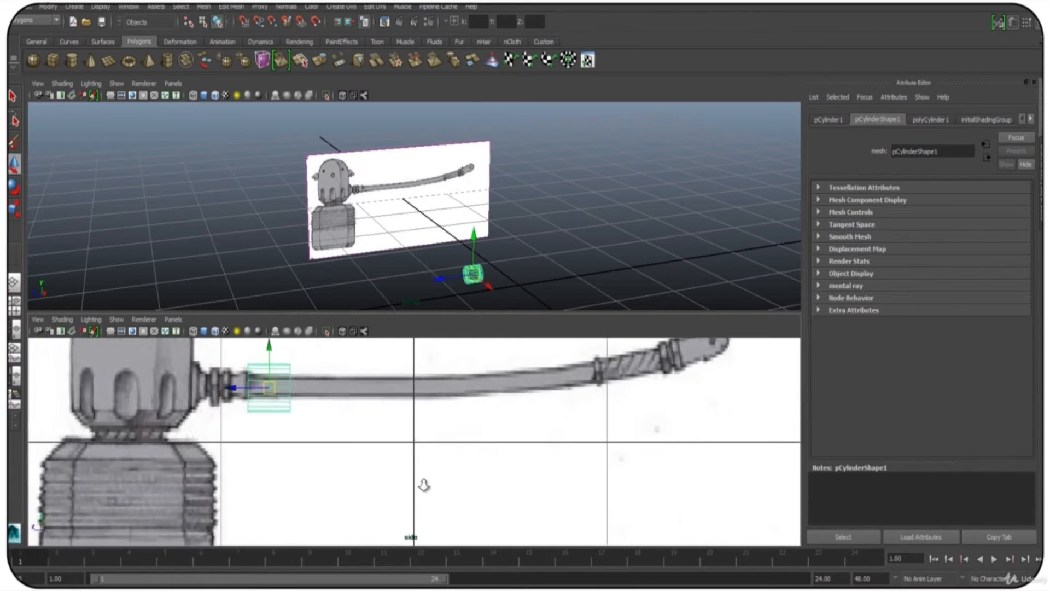
pyautogui.scroll(5, 419, 505)
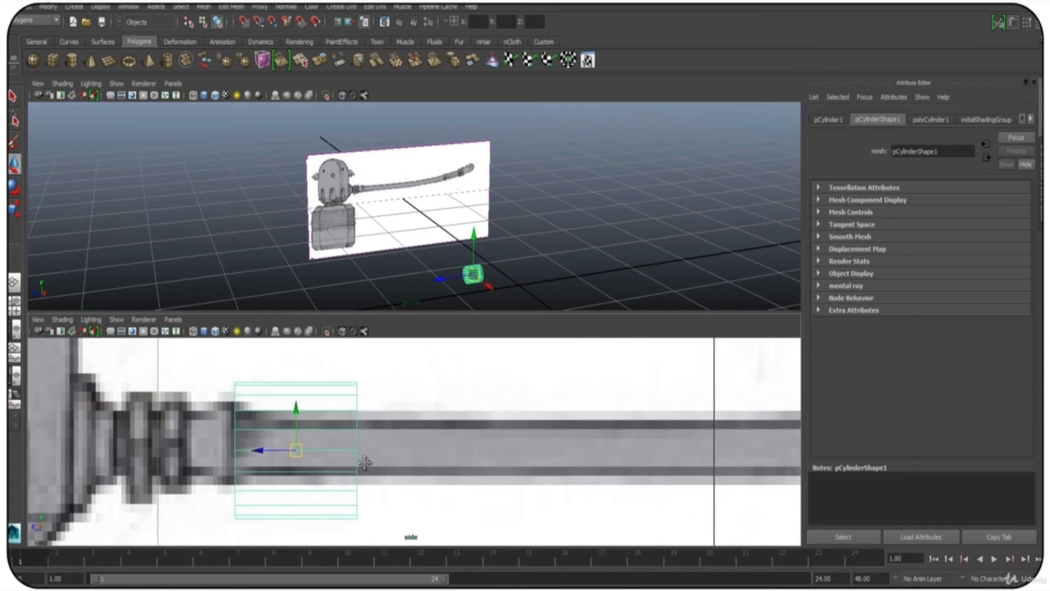
pyautogui.moveTo(295, 444); pyautogui.dragTo(295, 440)
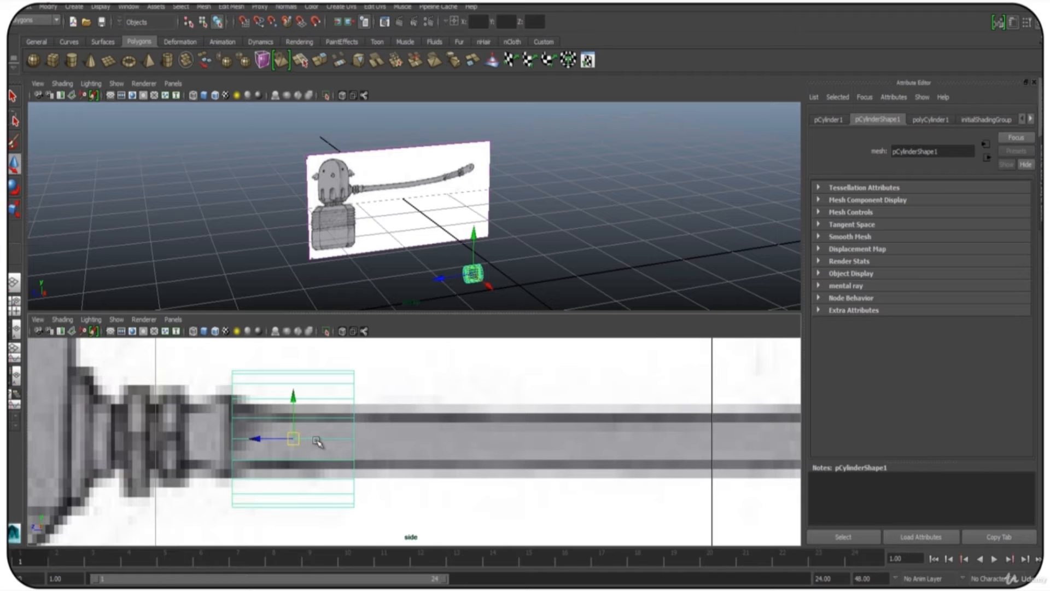
# Scale the cylinder uniformly to the handle's thickness and move it along the handle until its end meets the collar.
pyautogui.click(15, 212)
pyautogui.moveTo(293, 438); pyautogui.dragTo(254, 416)
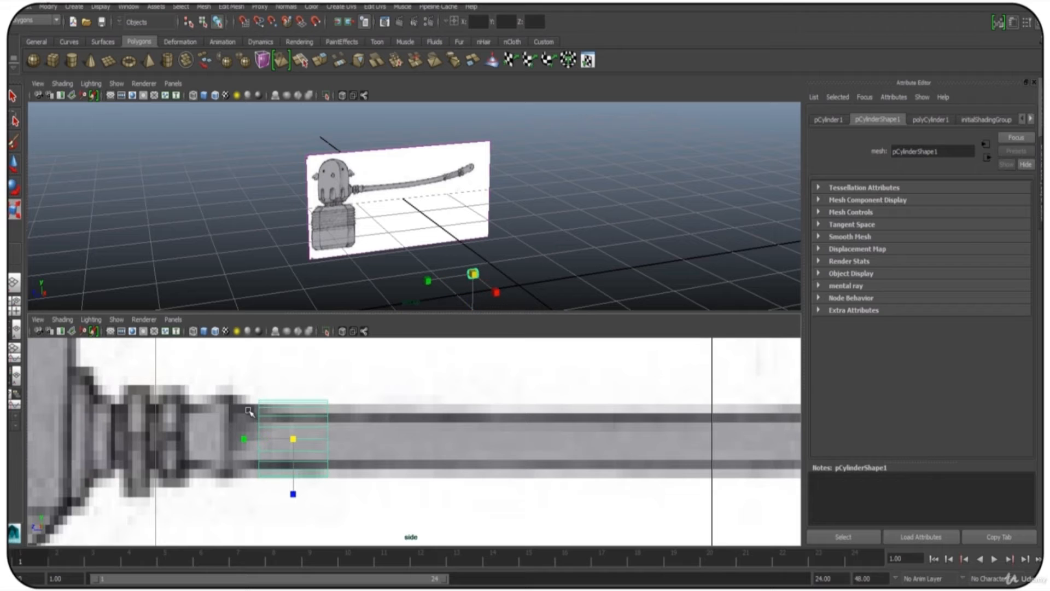
pyautogui.click(14, 164)
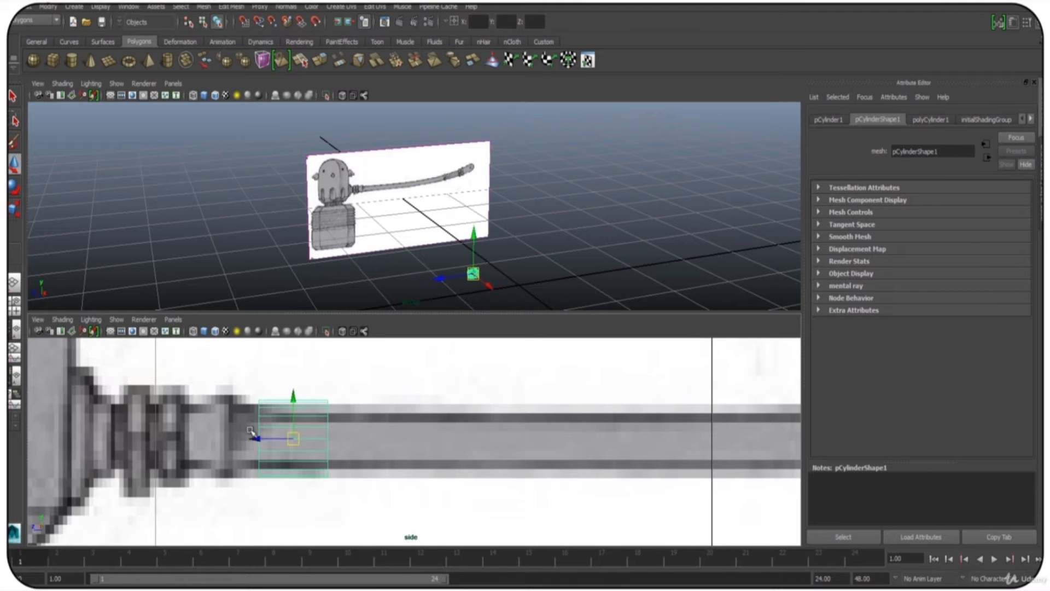
pyautogui.moveTo(255, 438); pyautogui.dragTo(229, 441)
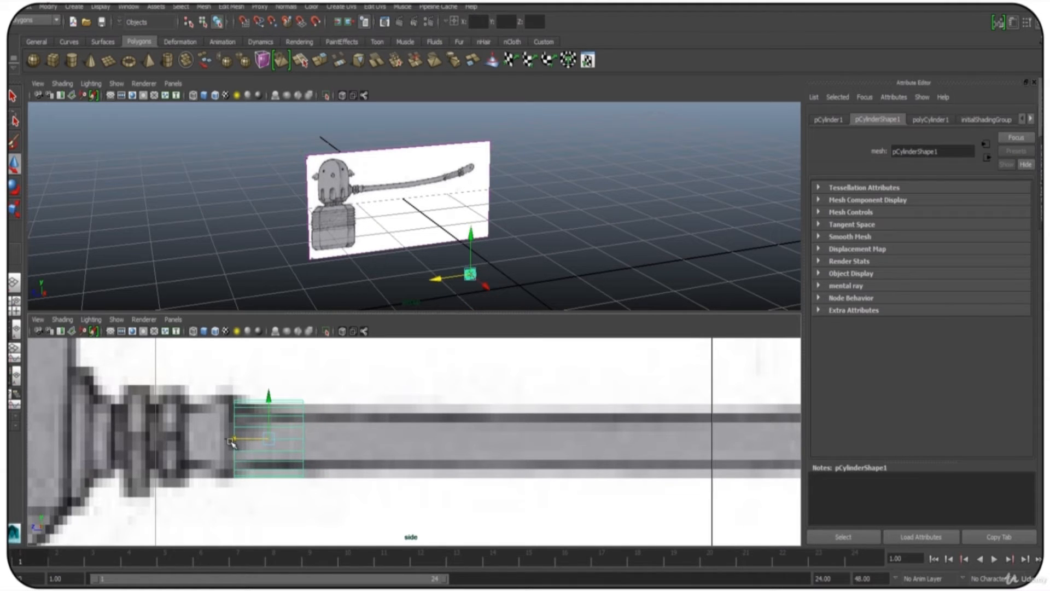
# Nudge the cylinder slightly downward to centre it on the handle, and set its axis subdivisions to 8.
pyautogui.moveTo(269, 395); pyautogui.dragTo(269, 398)
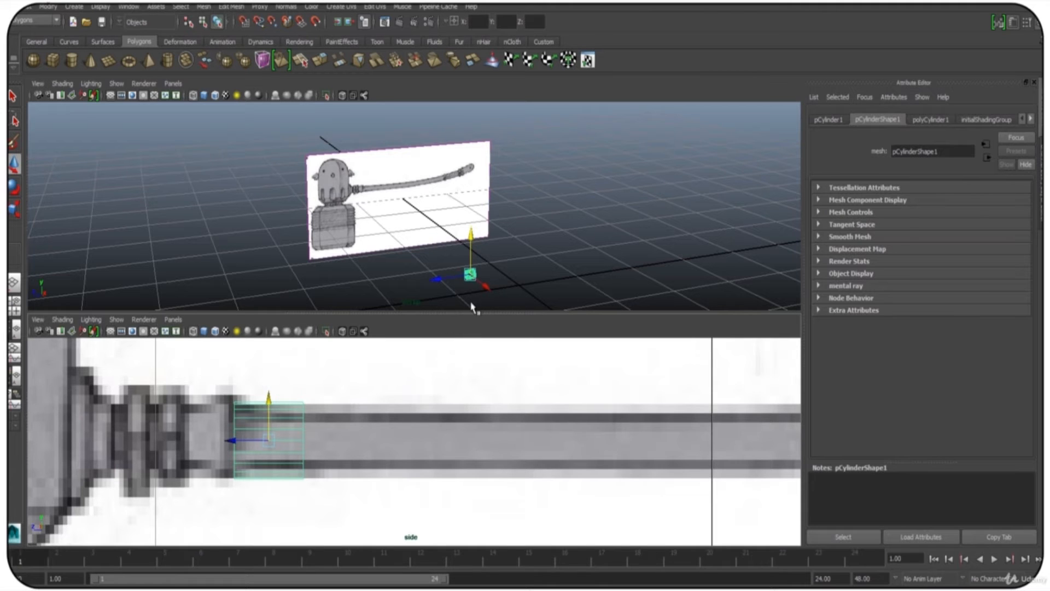
pyautogui.hotkey('ctrl', 'a')
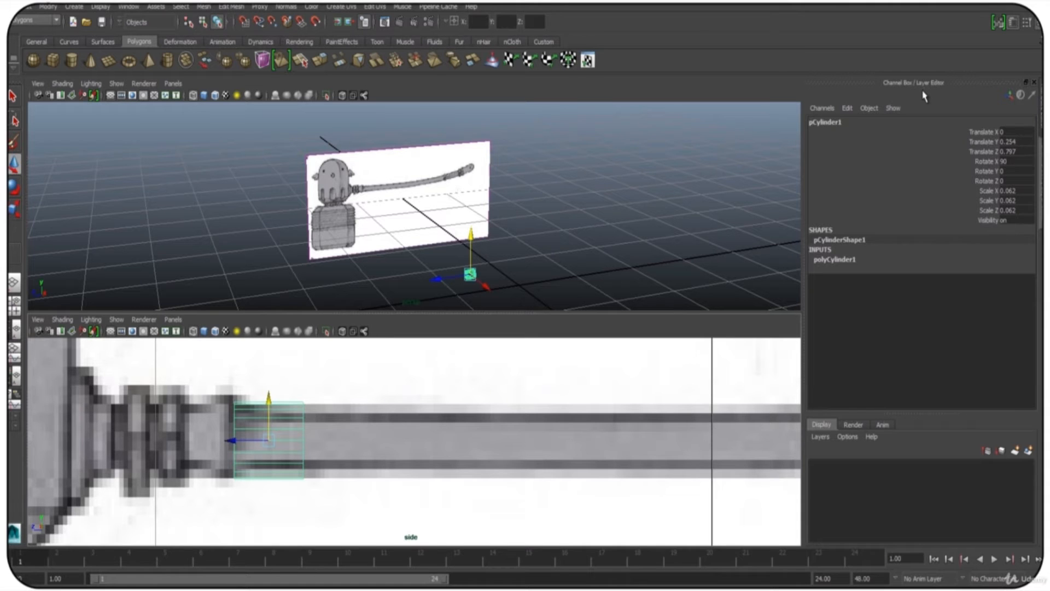
pyautogui.click(985, 143)
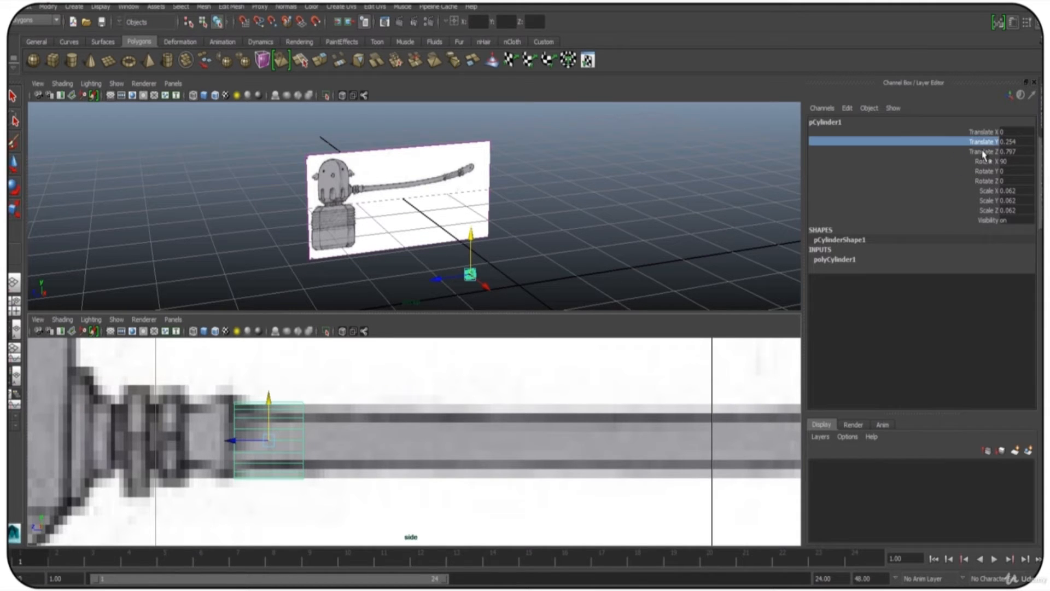
pyautogui.click(1009, 152)
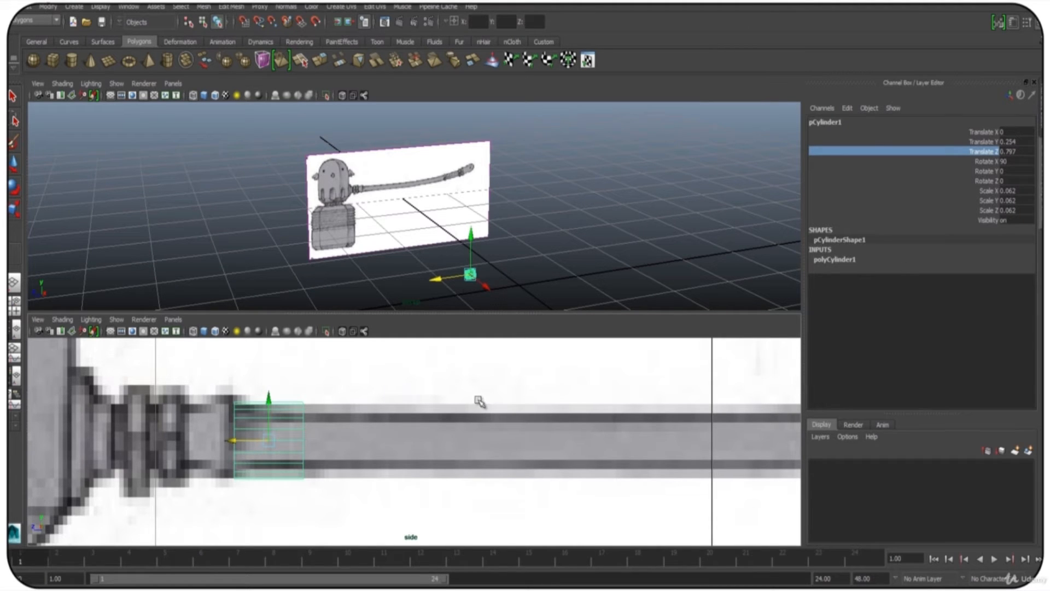
pyautogui.click(837, 259)
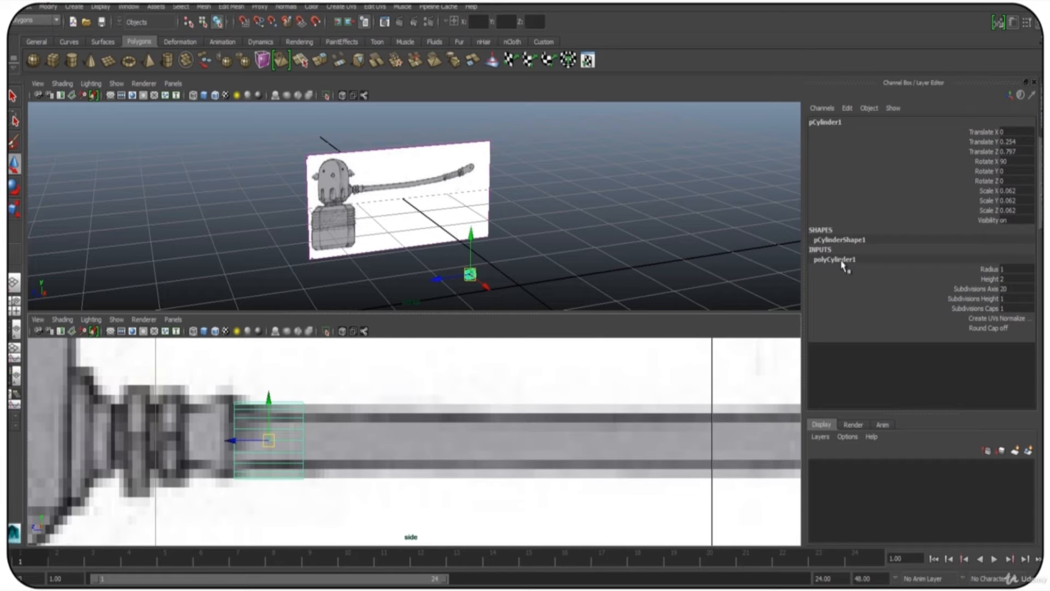
pyautogui.doubleClick(1015, 288)
pyautogui.press('Return')
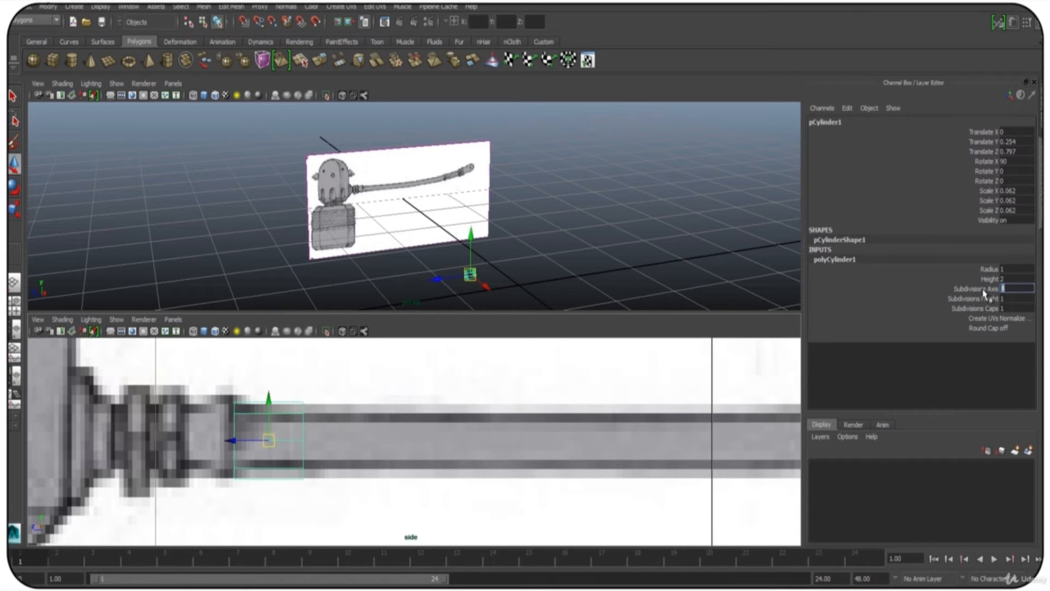
pyautogui.press('Return')
# Frame the cylinder closely in the perspective view and switch that view from wireframe to shaded display.
pyautogui.keyDown('alt'); pyautogui.moveTo(668, 270); pyautogui.dragTo(417, 185); pyautogui.keyUp('alt')
pyautogui.keyDown('alt'); pyautogui.moveTo(417, 185); pyautogui.dragTo(454, 191, button='middle'); pyautogui.keyUp('alt')
pyautogui.scroll(8, 455, 194)
pyautogui.moveTo(549, 219)
pyautogui.keyDown('alt'); pyautogui.mouseDown(button='middle')
pyautogui.moveTo(460, 204)
pyautogui.moveTo(536, 244)
pyautogui.moveTo(538, 219)
pyautogui.mouseUp(button='middle'); pyautogui.keyUp('alt')
pyautogui.scroll(3, 462, 207)
pyautogui.scroll(1, 533, 230)
pyautogui.click(422, 188)
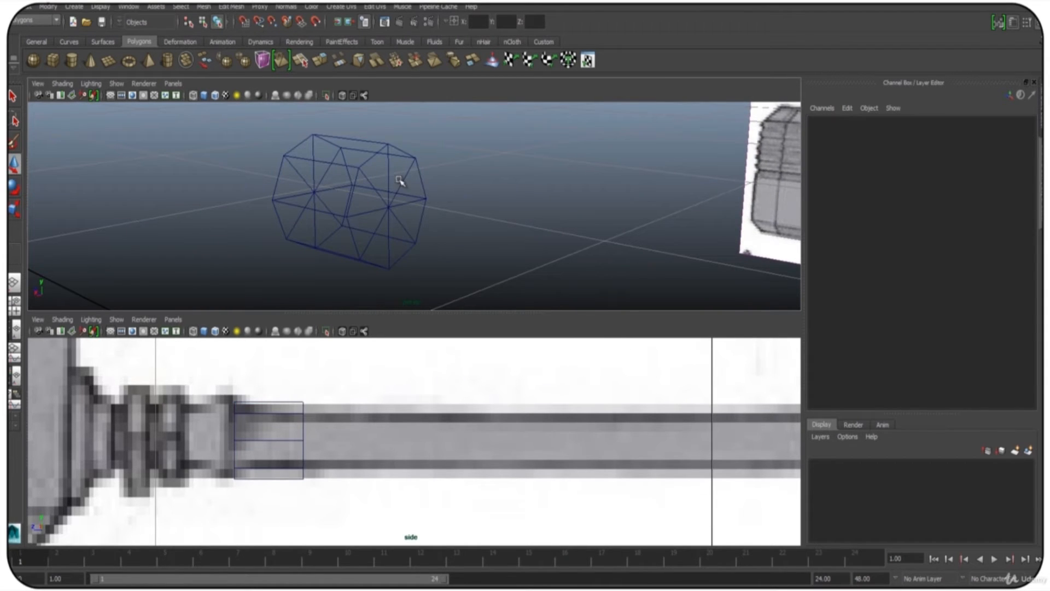
pyautogui.press('w')
pyautogui.click(404, 180)
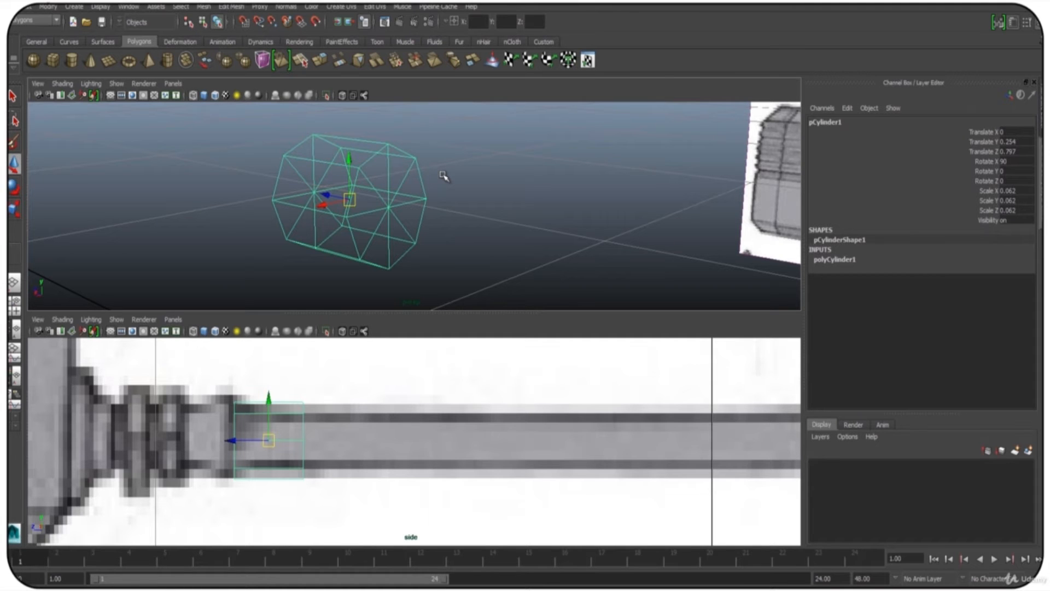
pyautogui.press('6')
pyautogui.keyDown('alt'); pyautogui.moveTo(450, 196); pyautogui.dragTo(448, 199); pyautogui.keyUp('alt')
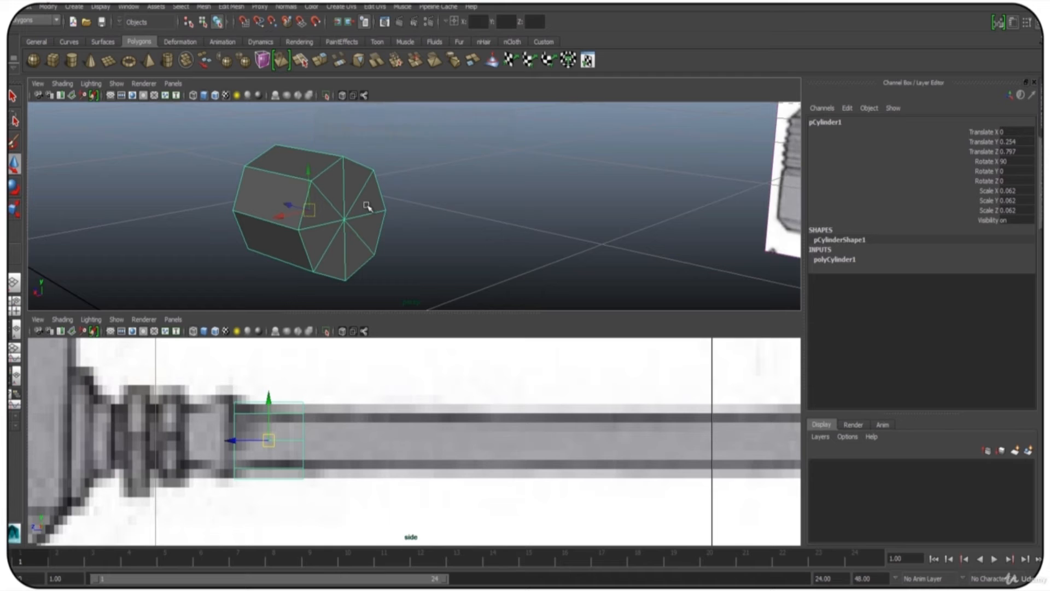
pyautogui.moveTo(367, 206)
pyautogui.keyDown('alt'); pyautogui.mouseDown()
pyautogui.moveTo(288, 199)
pyautogui.moveTo(374, 203)
pyautogui.mouseUp(); pyautogui.keyUp('alt')
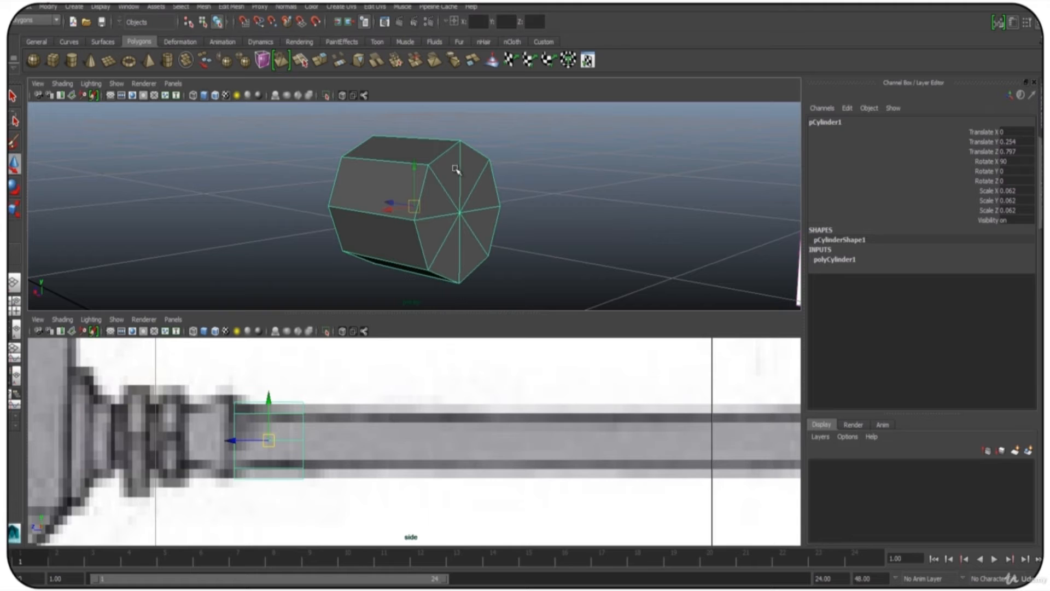
# Delete every other radial edge on both end caps of the cylinder so each cap is made of four quads.
pyautogui.rightClick(460, 197)
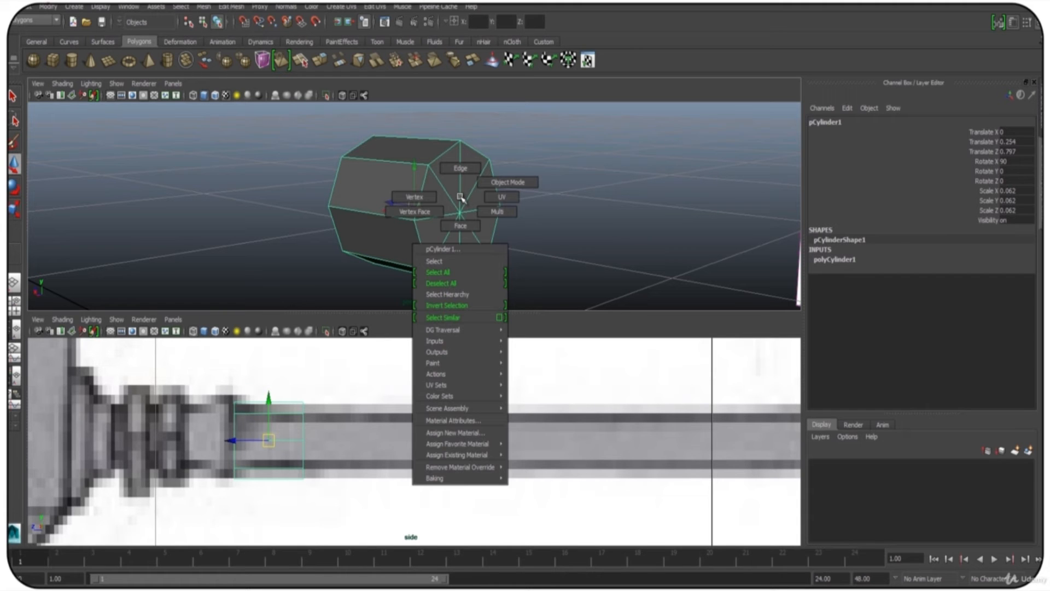
pyautogui.click(458, 225)
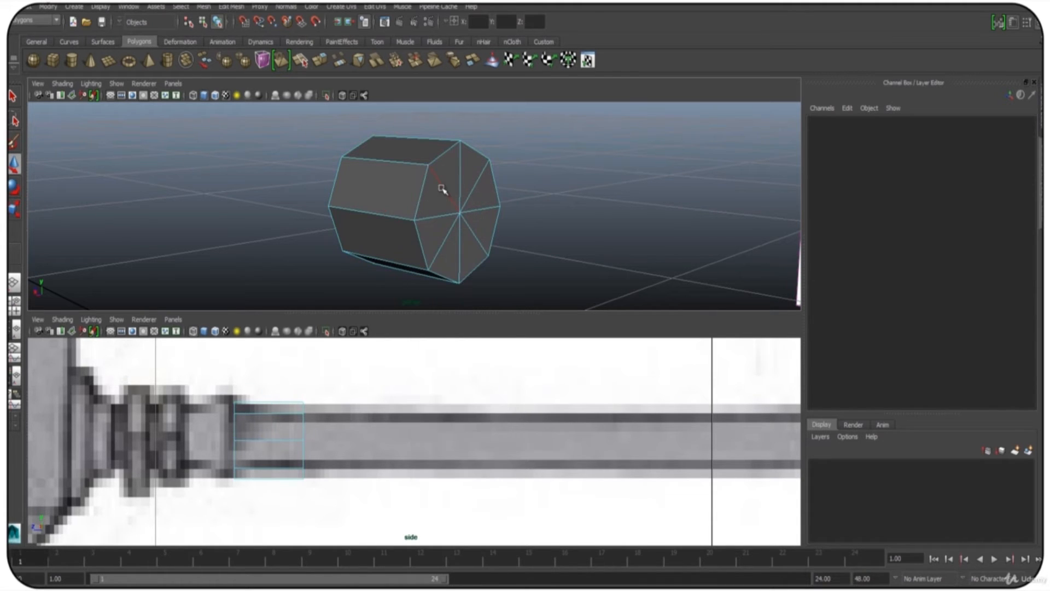
pyautogui.click(442, 189)
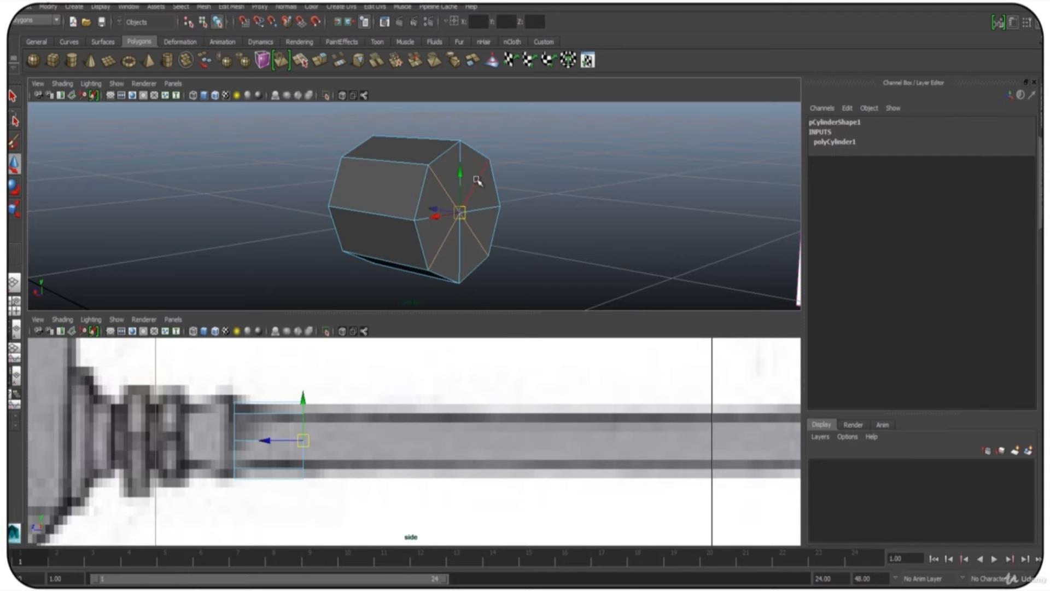
pyautogui.keyDown('alt'); pyautogui.moveTo(324, 220); pyautogui.dragTo(430, 214); pyautogui.keyUp('alt')
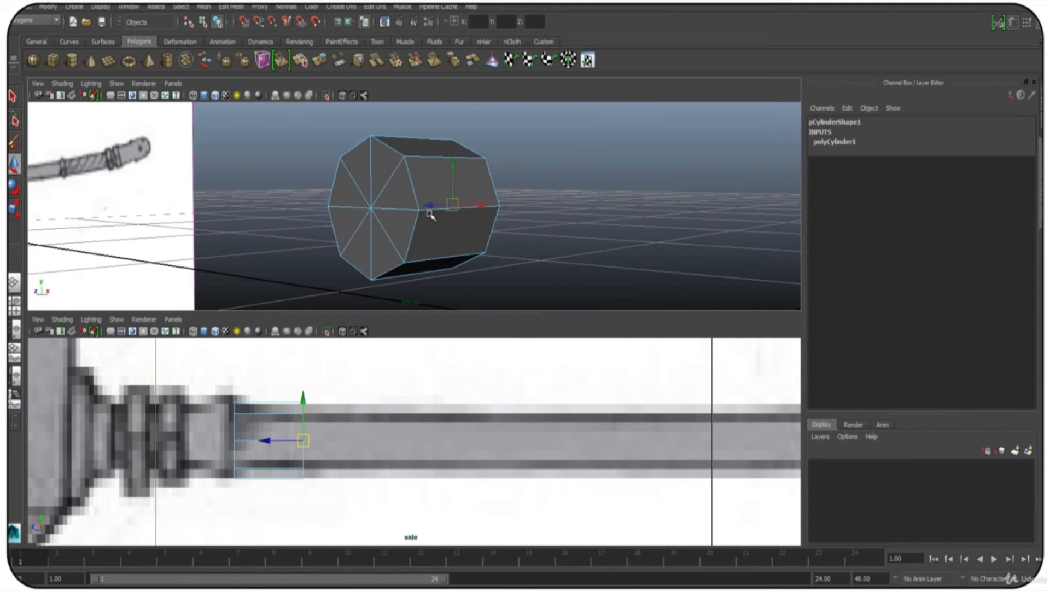
pyautogui.keyDown('shift'); pyautogui.click(392, 174); pyautogui.keyUp('shift')
pyautogui.keyDown('shift'); pyautogui.click(391, 241); pyautogui.keyUp('shift')
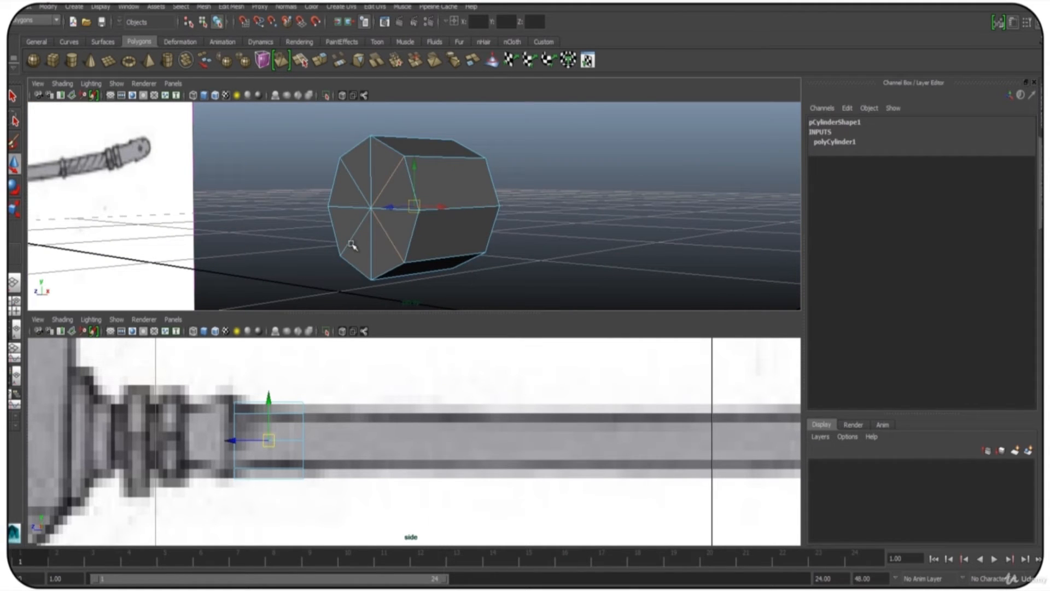
pyautogui.keyDown('shift'); pyautogui.click(353, 182); pyautogui.keyUp('shift')
pyautogui.keyDown('shift'); pyautogui.click(356, 228); pyautogui.keyUp('shift')
pyautogui.keyDown('alt'); pyautogui.moveTo(475, 252); pyautogui.dragTo(350, 262); pyautogui.keyUp('alt')
pyautogui.press('Delete')
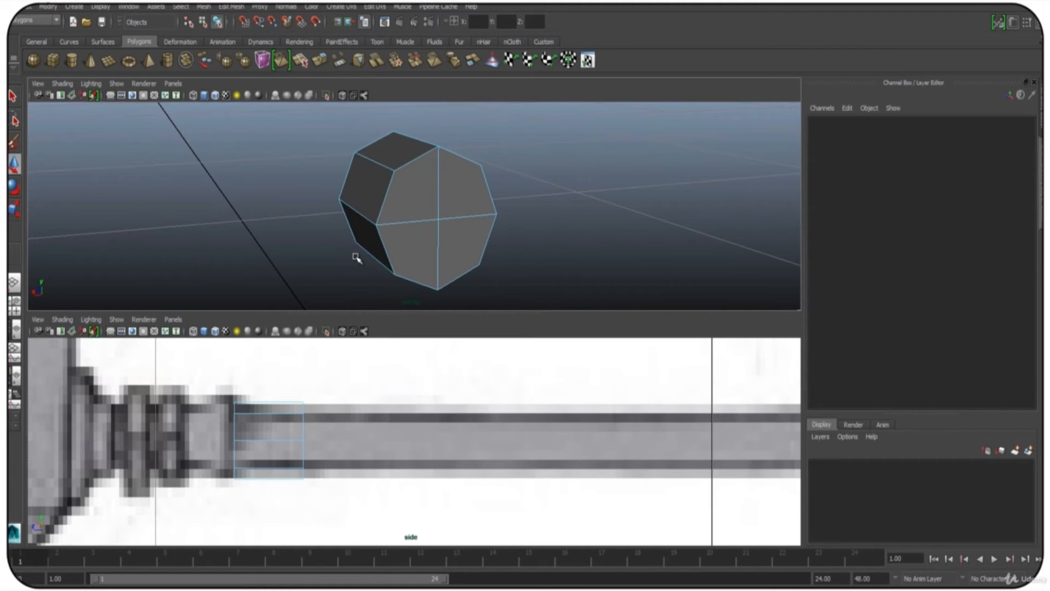
# Extrude the four faces of the end cap that faces away from the hammer's head.
pyautogui.keyDown('alt'); pyautogui.moveTo(294, 176); pyautogui.dragTo(306, 200); pyautogui.keyUp('alt')
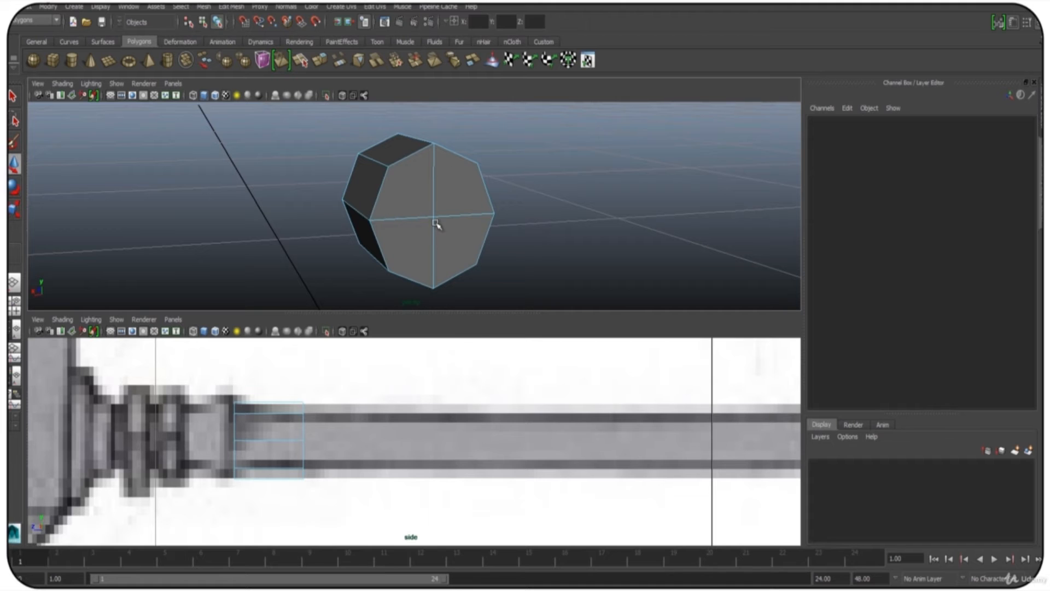
pyautogui.moveTo(438, 190); pyautogui.dragTo(438, 218, button='right')
pyautogui.click(458, 200)
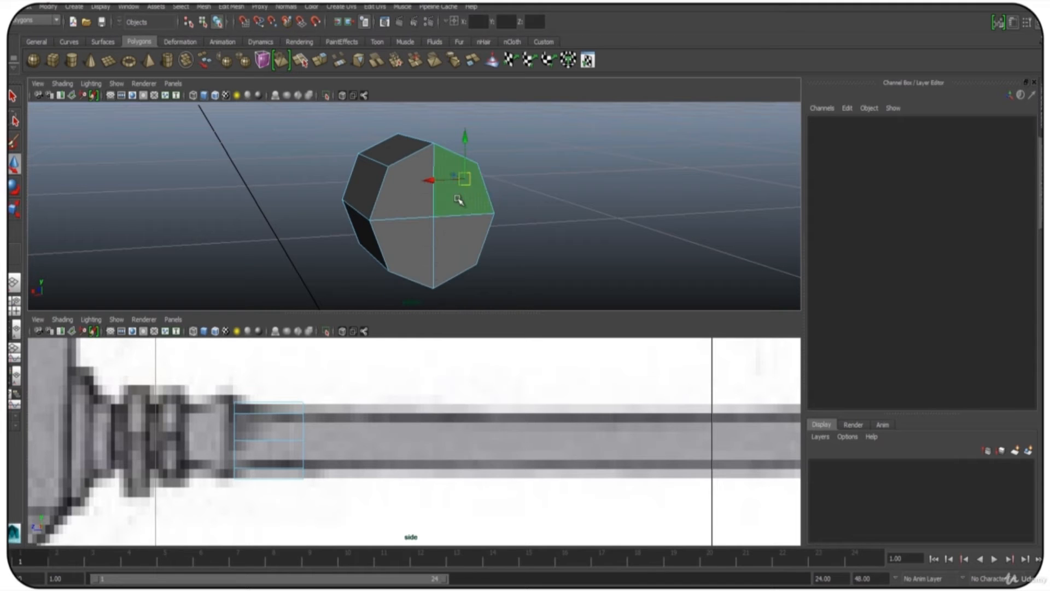
pyautogui.keyDown('shift'); pyautogui.click(411, 210); pyautogui.keyUp('shift')
pyautogui.keyDown('shift'); pyautogui.click(406, 264); pyautogui.keyUp('shift')
pyautogui.keyDown('shift'); pyautogui.click(445, 259); pyautogui.keyUp('shift')
pyautogui.keyDown('alt'); pyautogui.moveTo(274, 264); pyautogui.dragTo(310, 269); pyautogui.keyUp('alt')
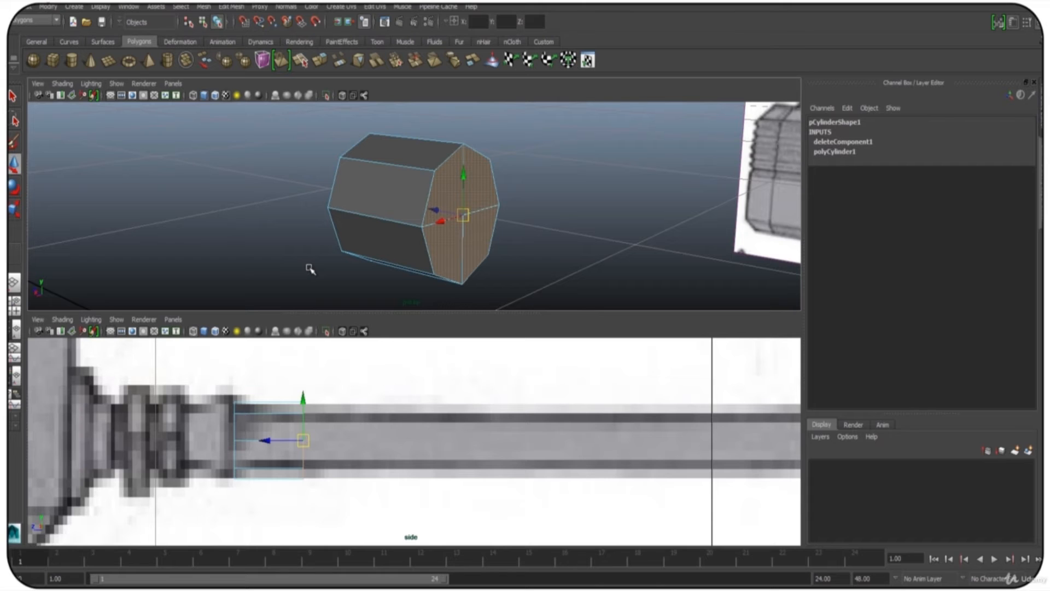
pyautogui.click(232, 6)
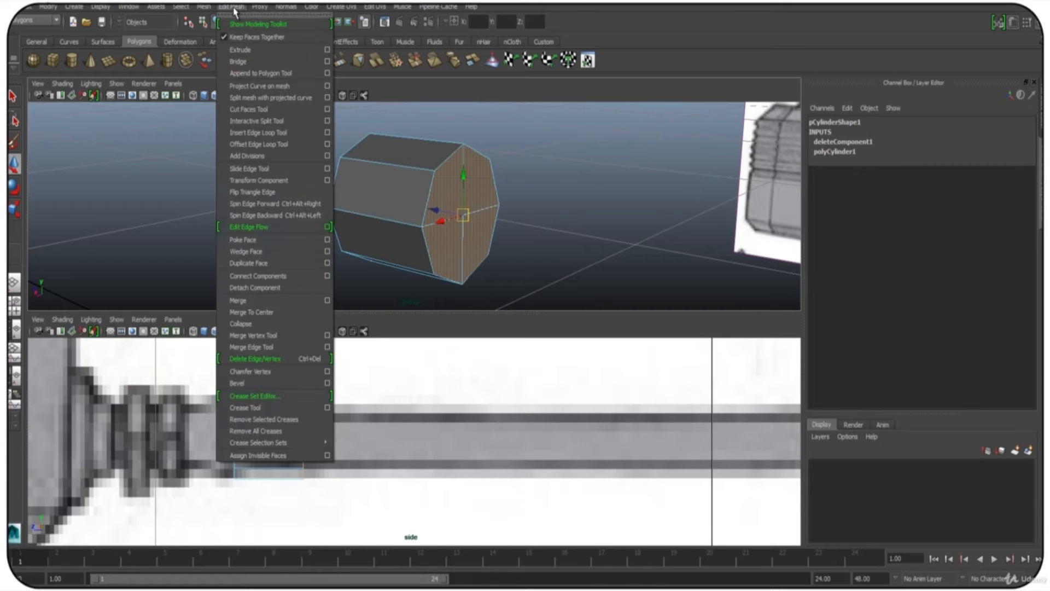
pyautogui.click(241, 51)
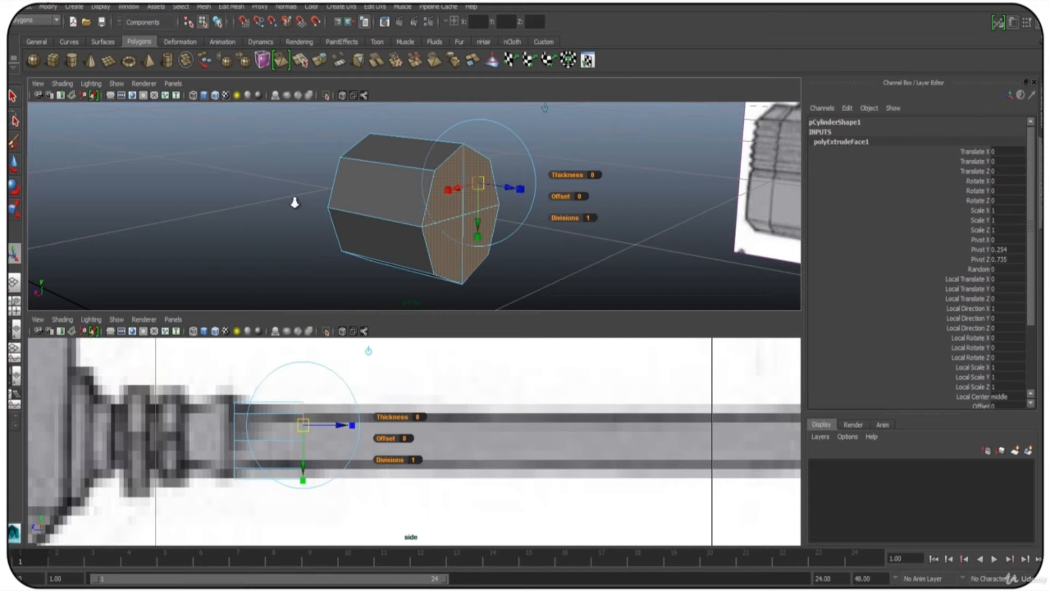
# Pull the extruded end along the handle to the start of the wrapped grip and raise it to match the reference.
pyautogui.keyDown('alt'); pyautogui.moveTo(294, 203); pyautogui.dragTo(276, 201, button='right'); pyautogui.keyUp('alt')
pyautogui.keyDown('alt'); pyautogui.moveTo(275, 201); pyautogui.dragTo(298, 205); pyautogui.keyUp('alt')
pyautogui.keyDown('alt'); pyautogui.moveTo(298, 205); pyautogui.dragTo(238, 221, button='middle'); pyautogui.keyUp('alt')
pyautogui.keyDown('alt'); pyautogui.moveTo(238, 221); pyautogui.dragTo(216, 231); pyautogui.keyUp('alt')
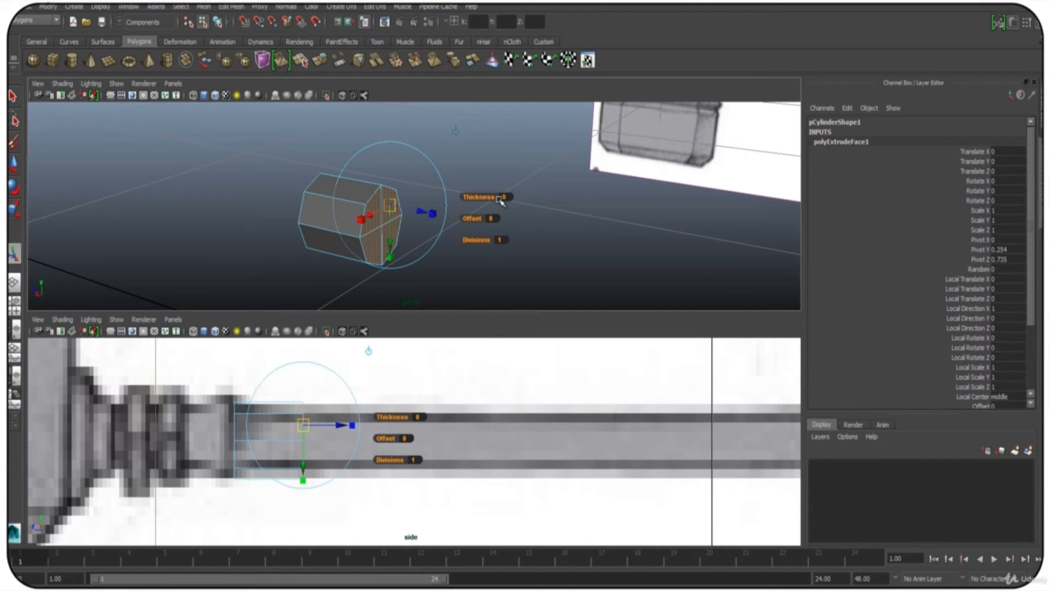
pyautogui.moveTo(342, 425); pyautogui.dragTo(649, 439)
pyautogui.keyDown('alt'); pyautogui.moveTo(517, 377); pyautogui.dragTo(48, 383, button='middle'); pyautogui.keyUp('alt')
pyautogui.moveTo(197, 428); pyautogui.dragTo(793, 424)
pyautogui.keyDown('alt'); pyautogui.moveTo(511, 389); pyautogui.dragTo(247, 370, button='middle'); pyautogui.keyUp('alt')
pyautogui.moveTo(506, 454); pyautogui.dragTo(506, 417)
pyautogui.keyDown('alt'); pyautogui.moveTo(345, 461); pyautogui.dragTo(507, 476, button='middle'); pyautogui.keyUp('alt')
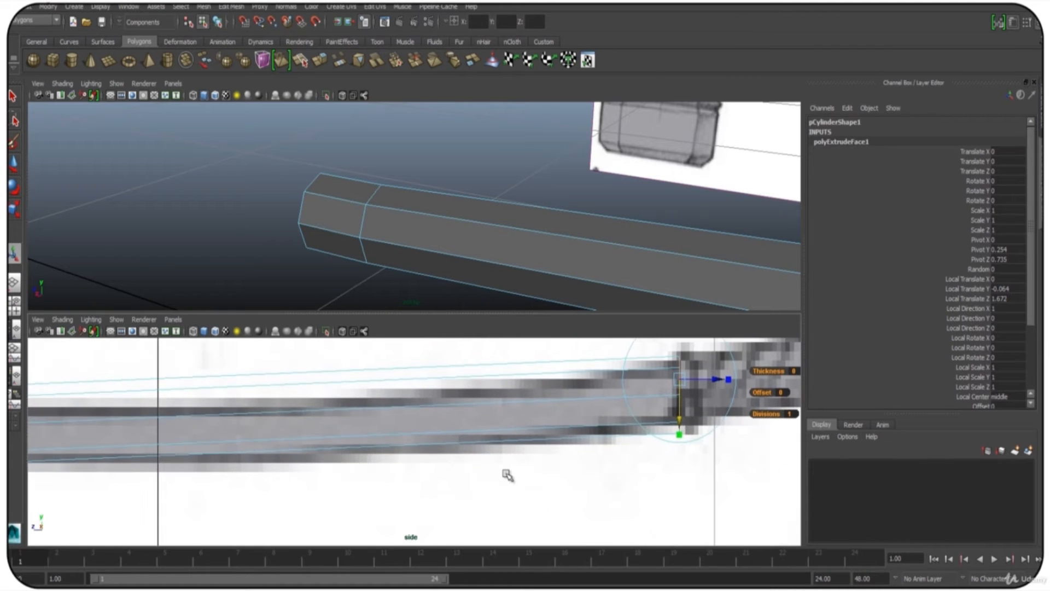
pyautogui.scroll(-6, 508, 476)
pyautogui.scroll(2, 495, 478)
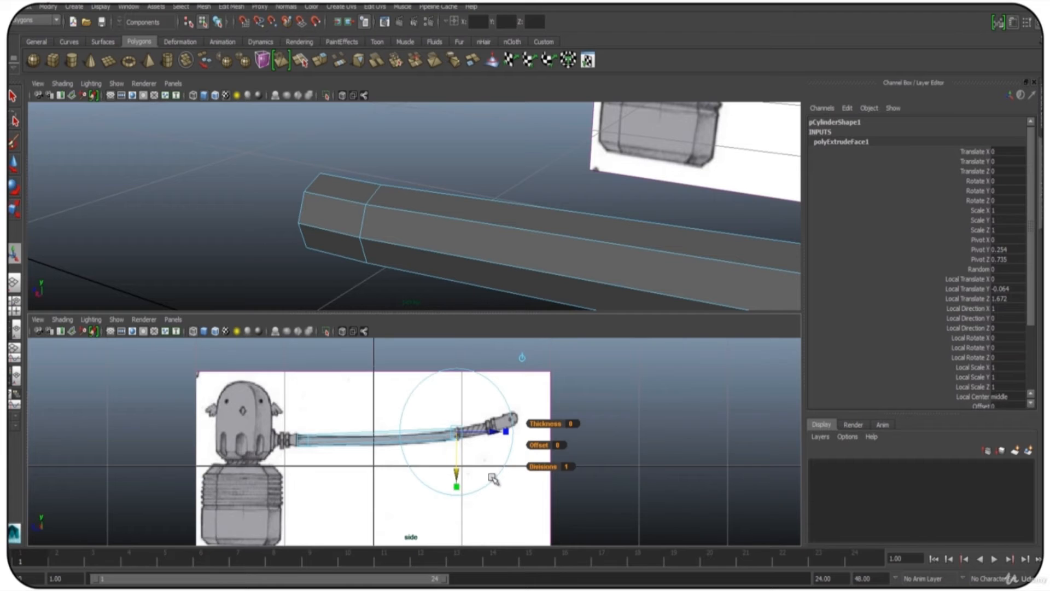
pyautogui.scroll(1, 494, 479)
pyautogui.click(14, 171)
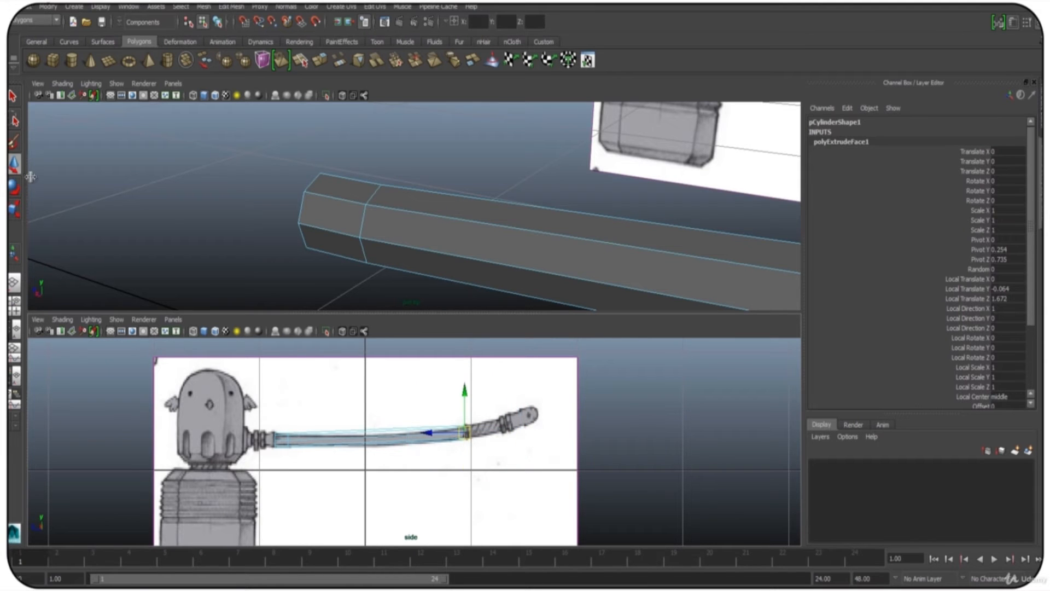
pyautogui.click(175, 235)
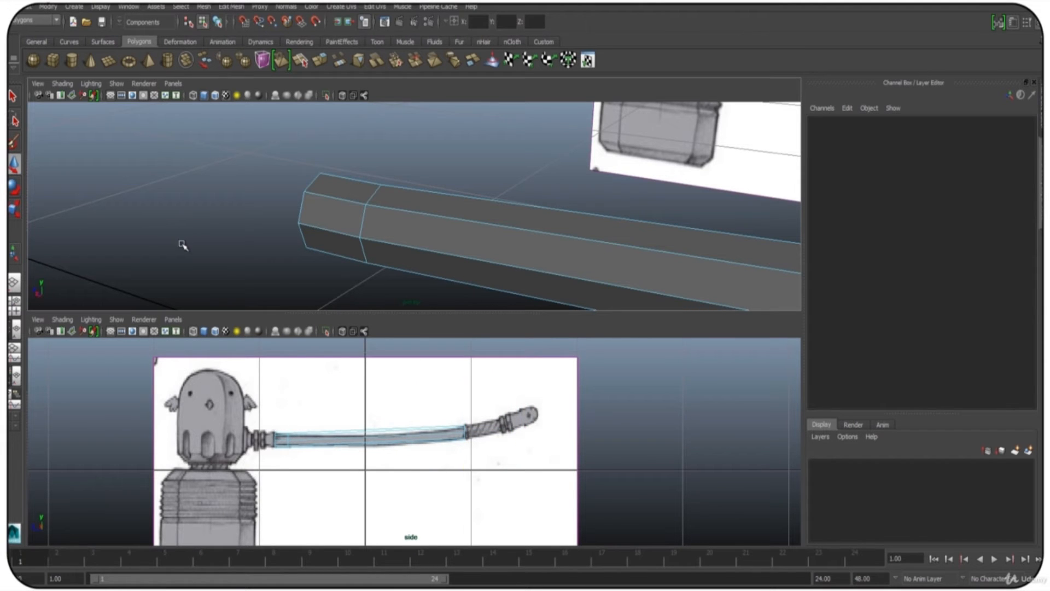
# Insert an edge loop around the middle of the handle and lower it to follow the reference's curve.
pyautogui.scroll(2, 358, 484)
pyautogui.scroll(2, 339, 495)
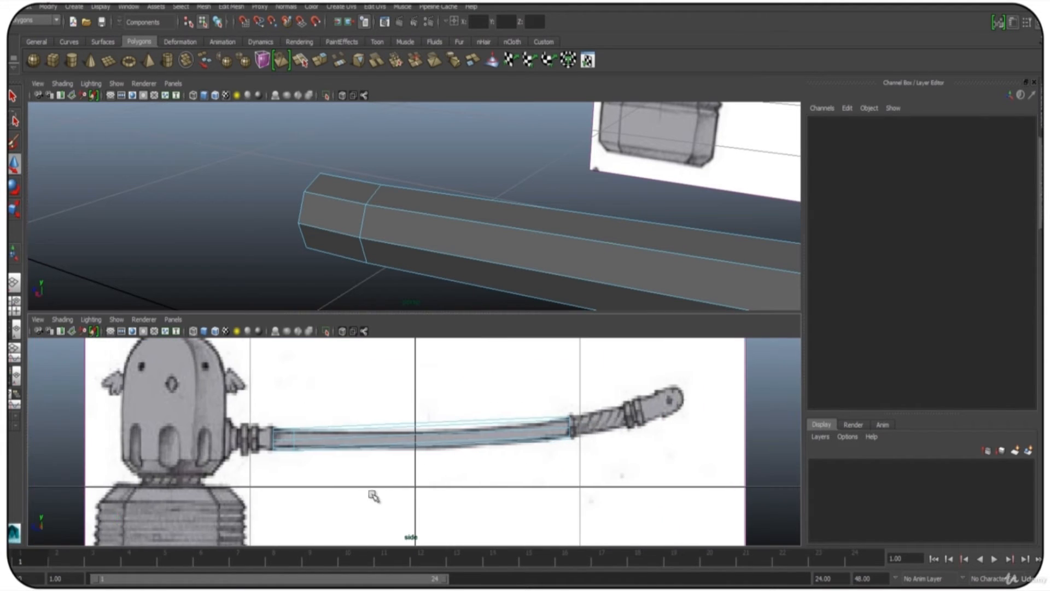
pyautogui.scroll(2, 388, 503)
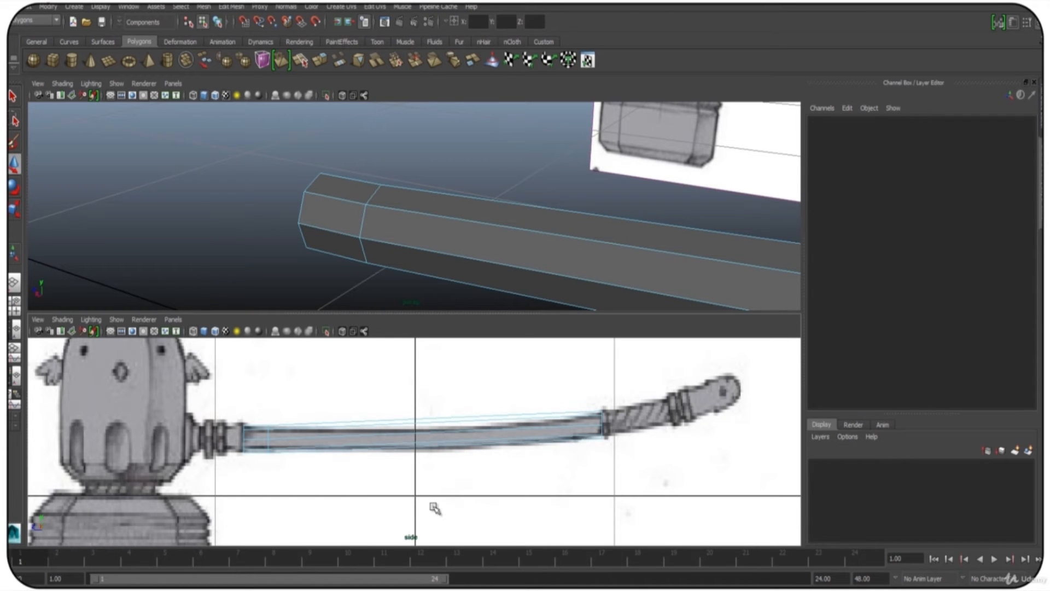
pyautogui.scroll(4, 429, 498)
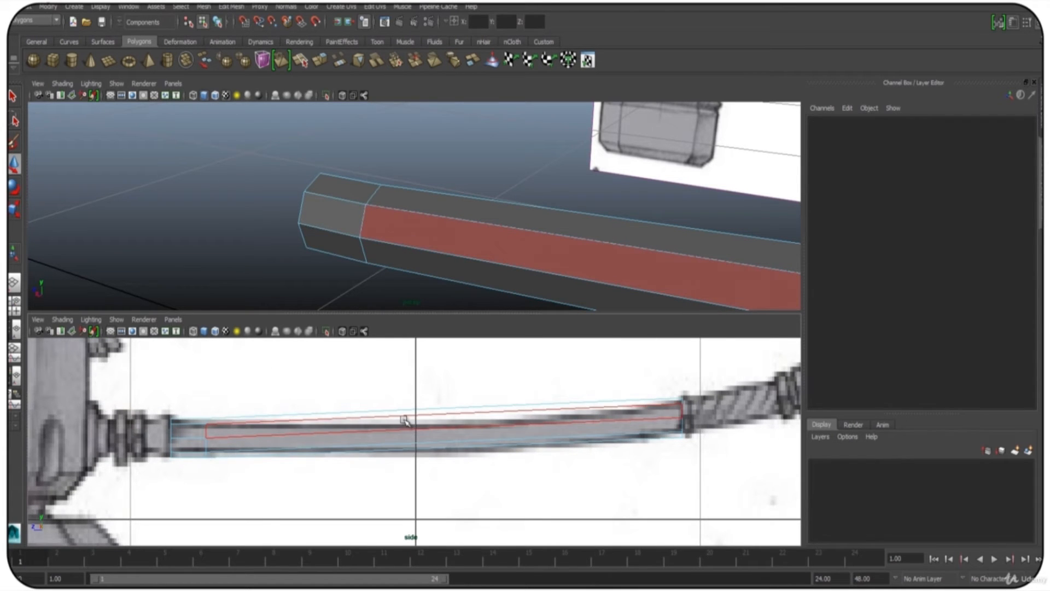
pyautogui.keyDown('alt'); pyautogui.moveTo(457, 265); pyautogui.dragTo(438, 248); pyautogui.keyUp('alt')
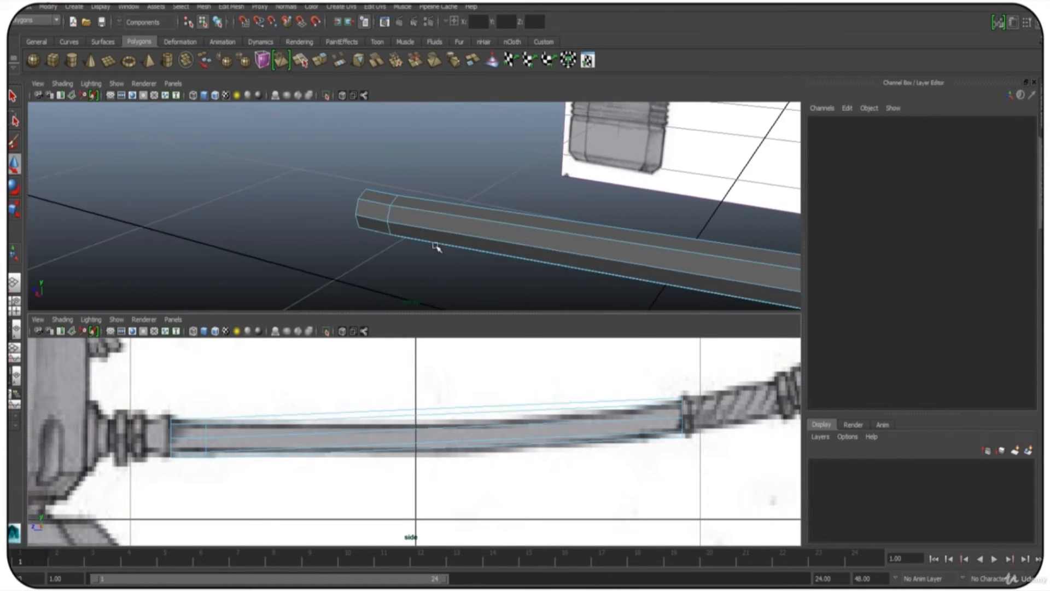
pyautogui.click(231, 8)
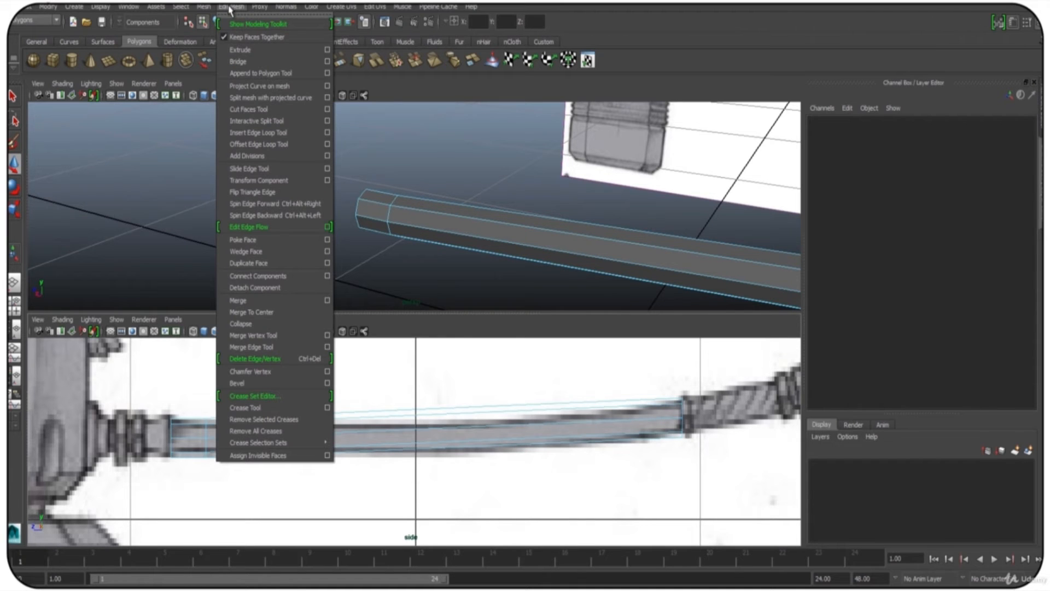
pyautogui.click(272, 132)
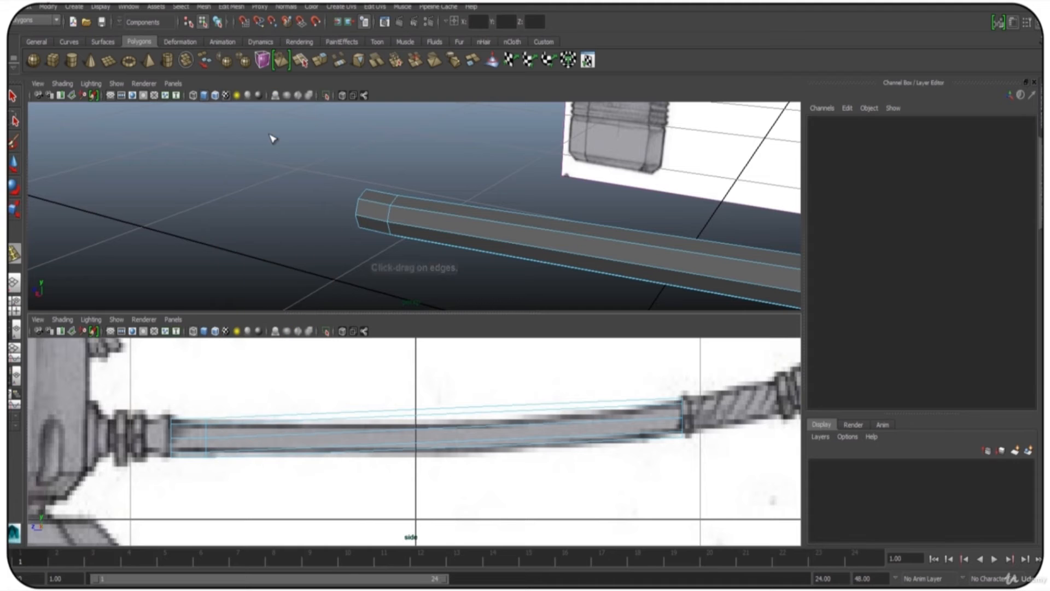
pyautogui.moveTo(436, 412)
pyautogui.mouseDown()
pyautogui.moveTo(436, 386)
pyautogui.moveTo(436, 399)
pyautogui.mouseUp()
pyautogui.click(14, 163)
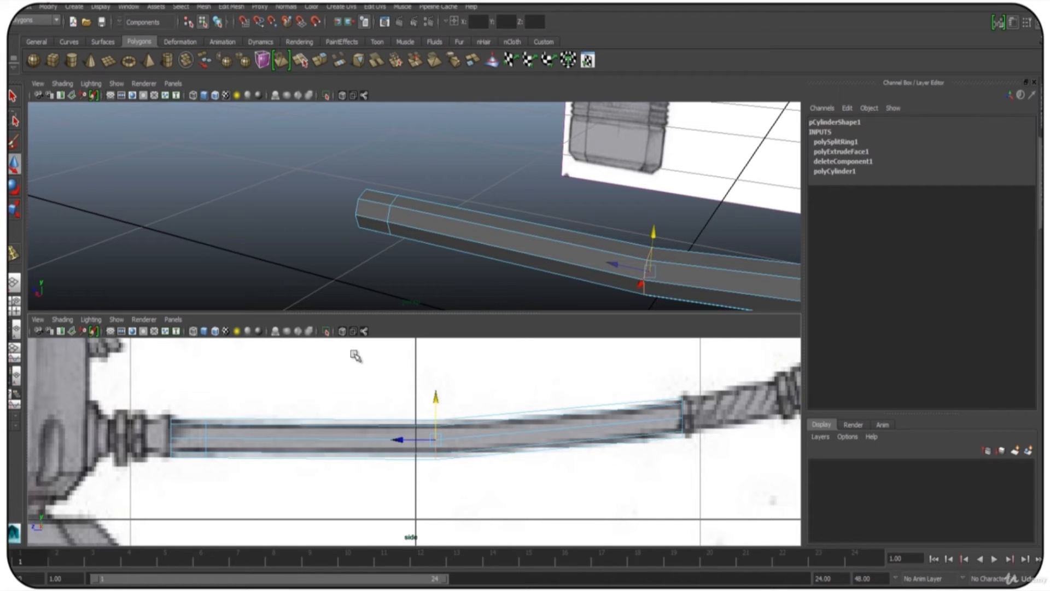
# Insert an edge loop midway along the head-side half of the handle and scale it slightly to match the reference's thickness.
pyautogui.press('g')
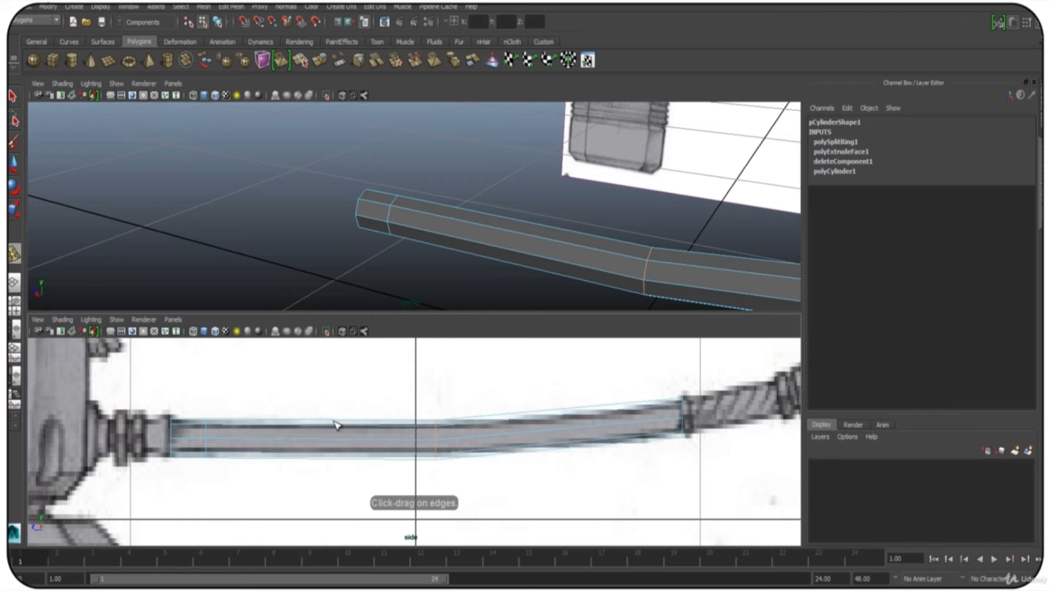
pyautogui.moveTo(327, 425); pyautogui.dragTo(323, 425)
pyautogui.press('w')
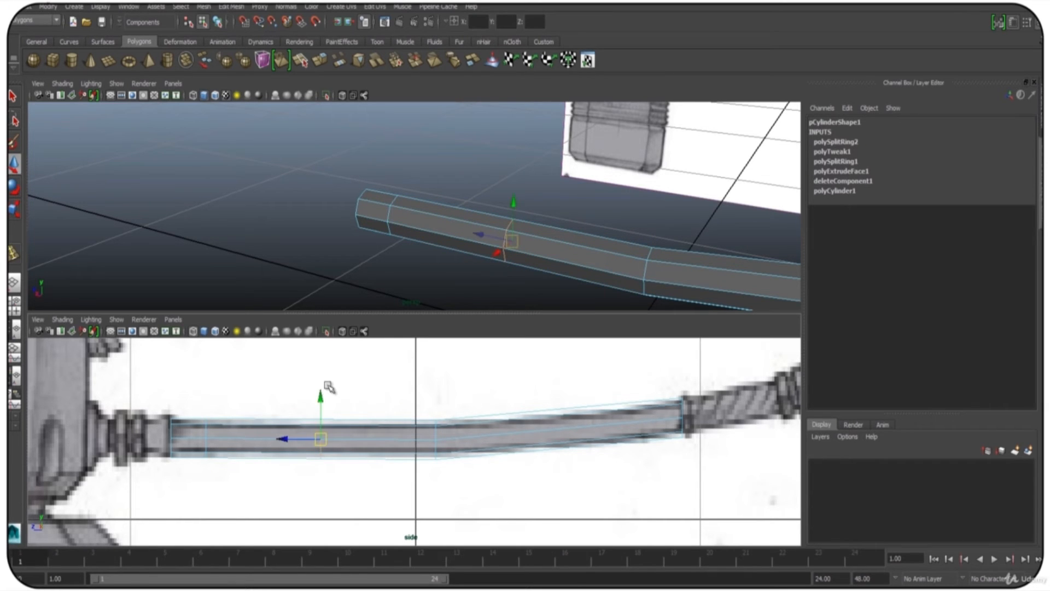
pyautogui.press('r')
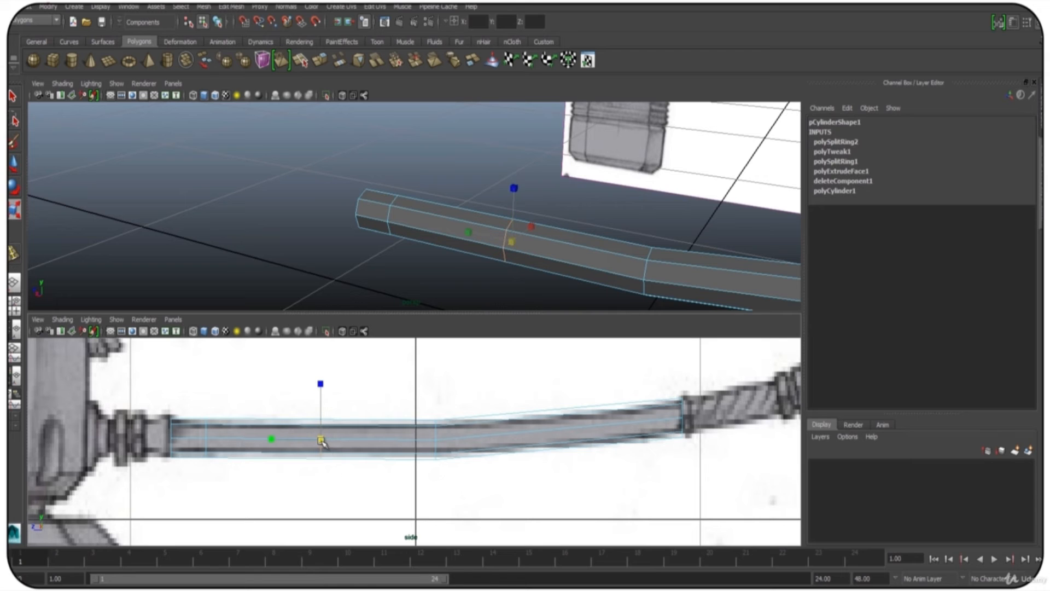
pyautogui.moveTo(319, 439); pyautogui.dragTo(320, 439)
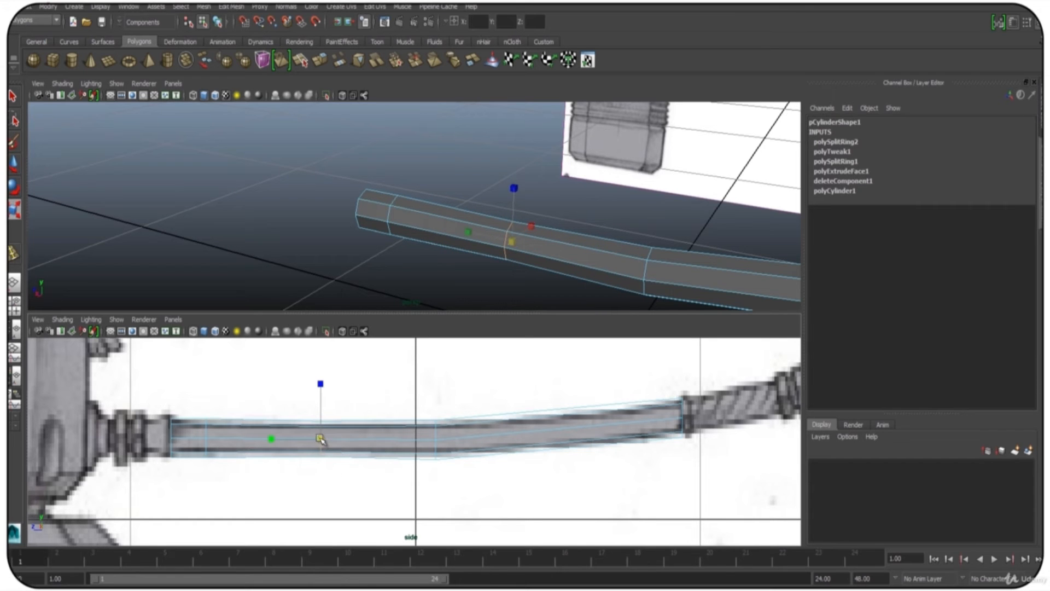
# Insert an edge loop midway along the grip-side half of the handle, rotating and scaling it to follow the reference's curve.
pyautogui.keyDown('alt'); pyautogui.moveTo(401, 472); pyautogui.dragTo(377, 462, button='middle'); pyautogui.keyUp('alt')
pyautogui.scroll(3, 327, 470)
pyautogui.keyDown('alt'); pyautogui.moveTo(463, 459); pyautogui.dragTo(367, 474, button='middle'); pyautogui.keyUp('alt')
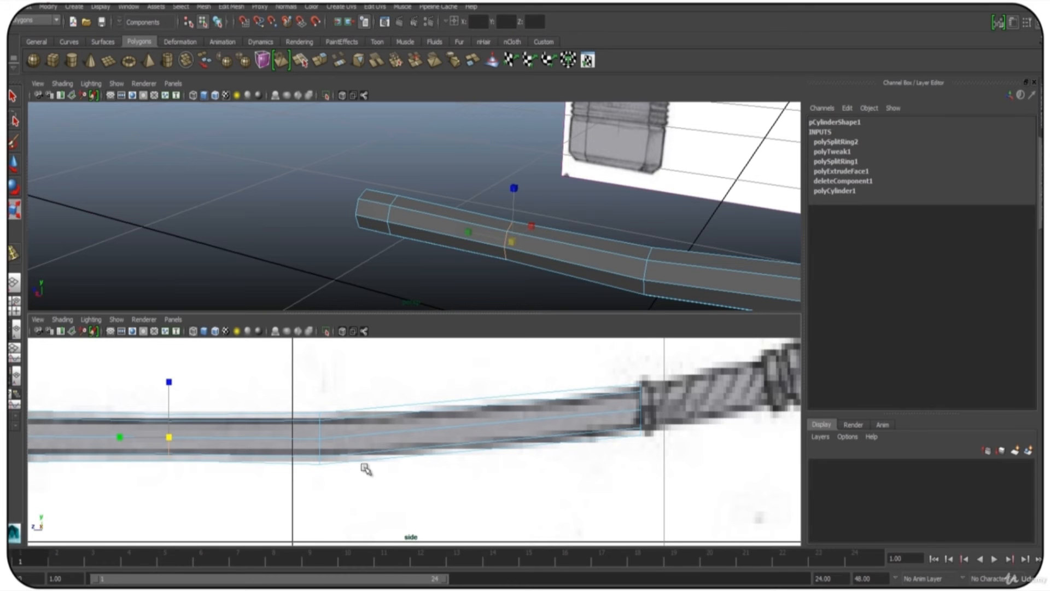
pyautogui.press('g')
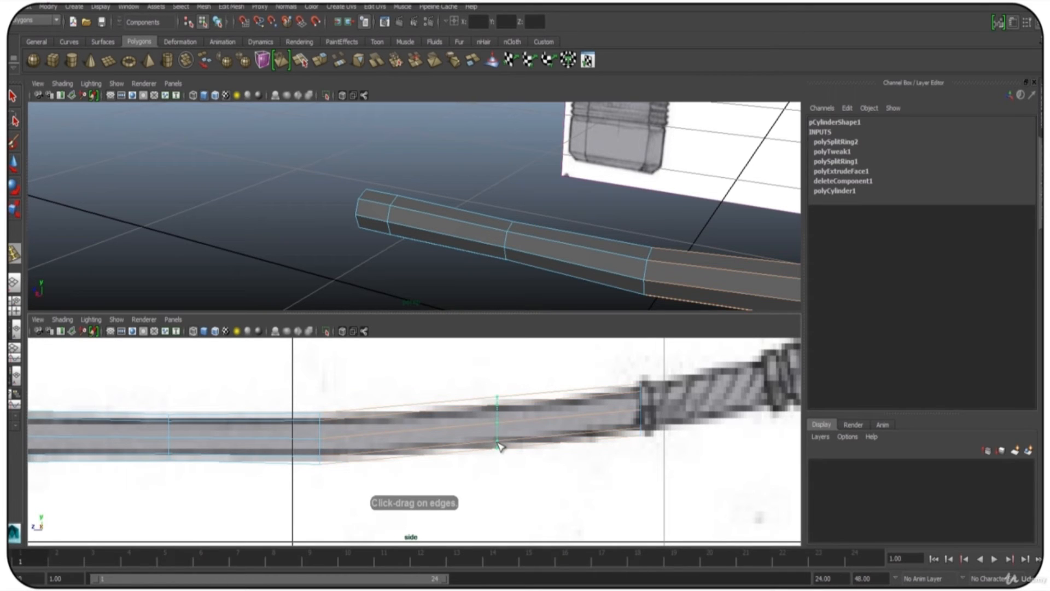
pyautogui.moveTo(499, 446); pyautogui.dragTo(499, 446)
pyautogui.press('e')
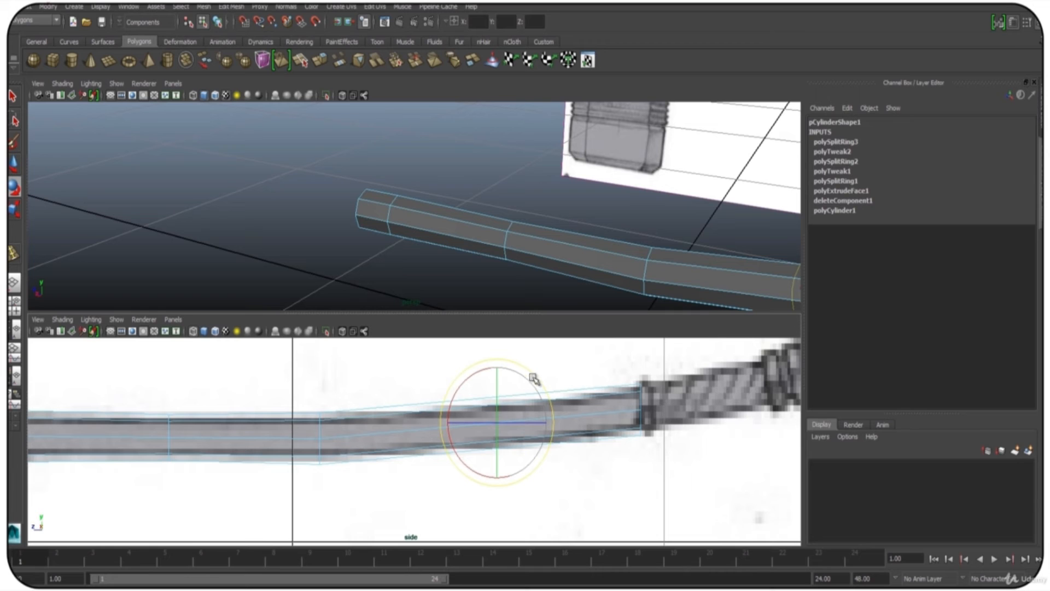
pyautogui.moveTo(535, 368); pyautogui.dragTo(525, 367)
pyautogui.press('r')
pyautogui.moveTo(497, 423); pyautogui.dragTo(496, 389)
pyautogui.press('w')
# Examine the curved handle against the hammer reference in the side and perspective views.
pyautogui.keyDown('alt'); pyautogui.moveTo(575, 495); pyautogui.dragTo(488, 499, button='middle'); pyautogui.keyUp('alt')
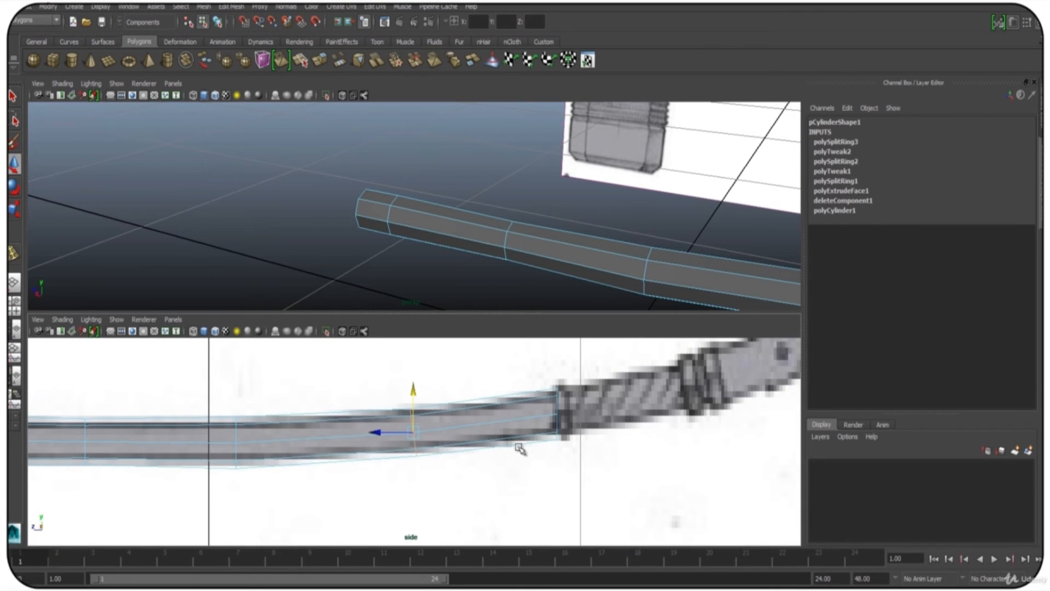
pyautogui.scroll(-5, 482, 276)
pyautogui.keyDown('alt'); pyautogui.moveTo(442, 267); pyautogui.dragTo(406, 264); pyautogui.keyUp('alt')
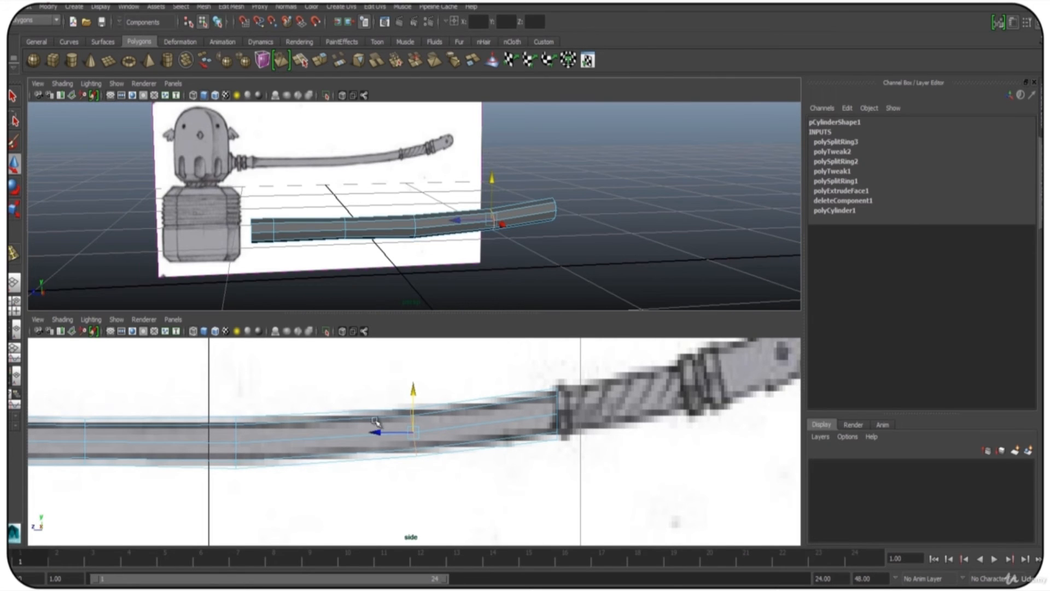
pyautogui.scroll(-8, 377, 424)
pyautogui.scroll(5, 380, 432)
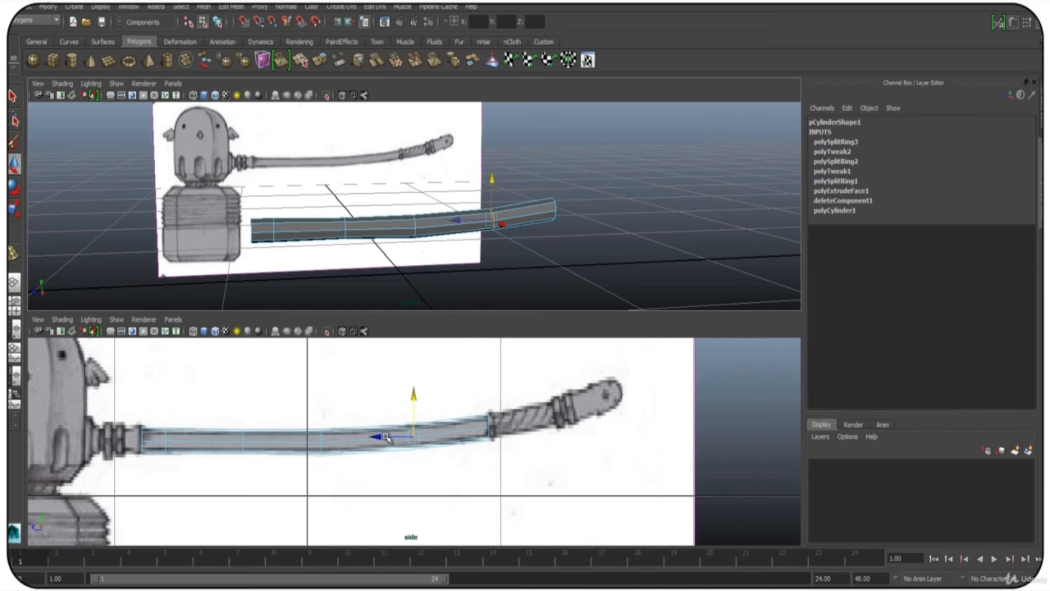
pyautogui.scroll(2, 386, 438)
pyautogui.keyDown('alt'); pyautogui.moveTo(285, 273); pyautogui.dragTo(425, 255, button='middle'); pyautogui.keyUp('alt')
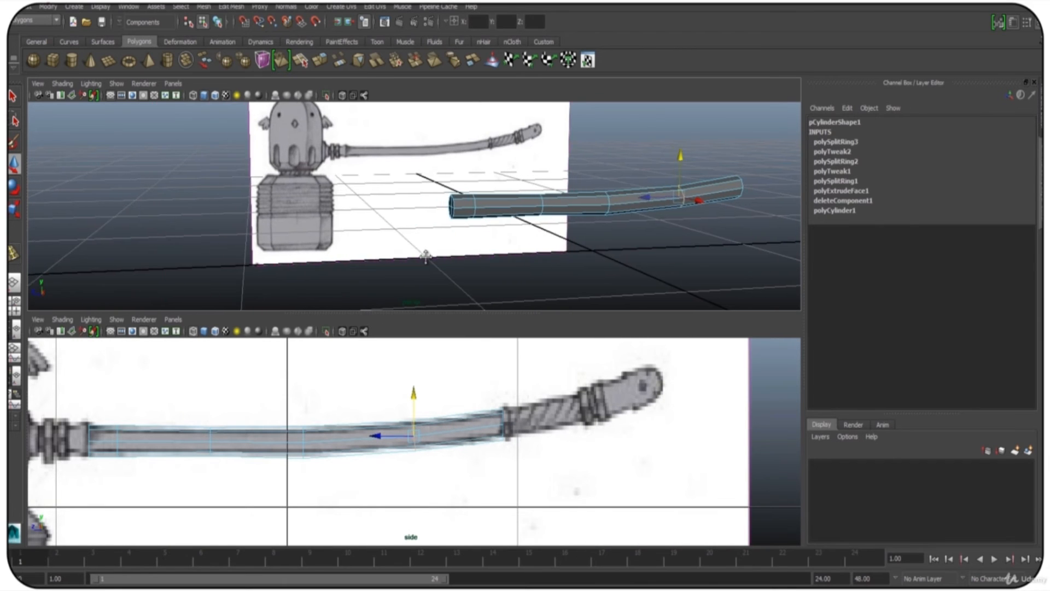
pyautogui.keyDown('alt'); pyautogui.moveTo(426, 255); pyautogui.dragTo(443, 251); pyautogui.keyUp('alt')
pyautogui.keyDown('alt'); pyautogui.moveTo(482, 260); pyautogui.dragTo(652, 269, button='right'); pyautogui.keyUp('alt')
pyautogui.moveTo(599, 196); pyautogui.dragTo(609, 211, button='right')
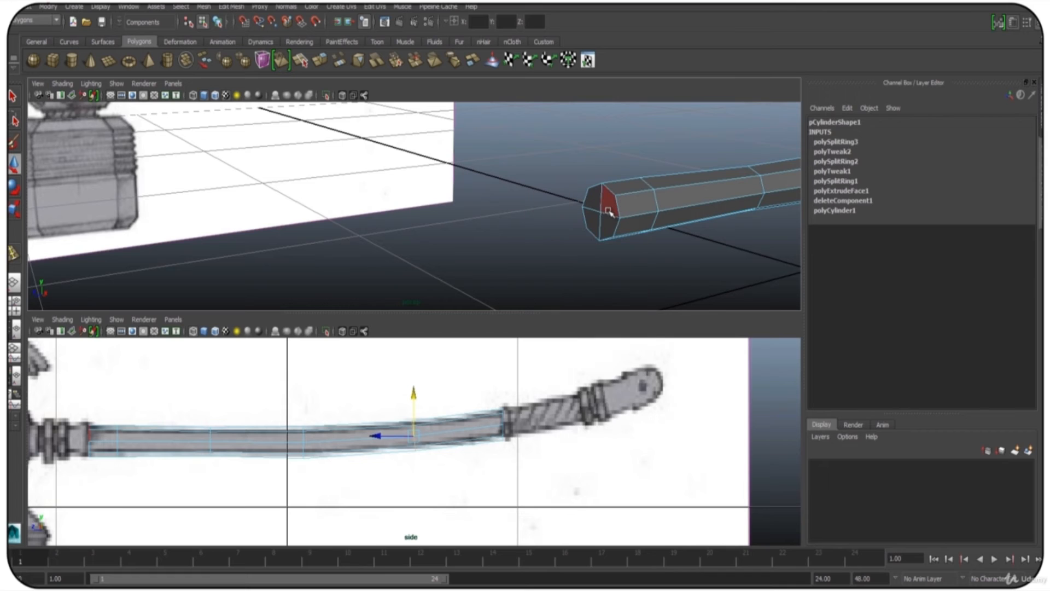
pyautogui.keyDown('shift'); pyautogui.click(608, 211); pyautogui.keyUp('shift')
pyautogui.keyDown('shift'); pyautogui.click(609, 224); pyautogui.keyUp('shift')
pyautogui.keyDown('shift'); pyautogui.click(589, 219); pyautogui.keyUp('shift')
pyautogui.keyDown('shift'); pyautogui.click(592, 201); pyautogui.keyUp('shift')
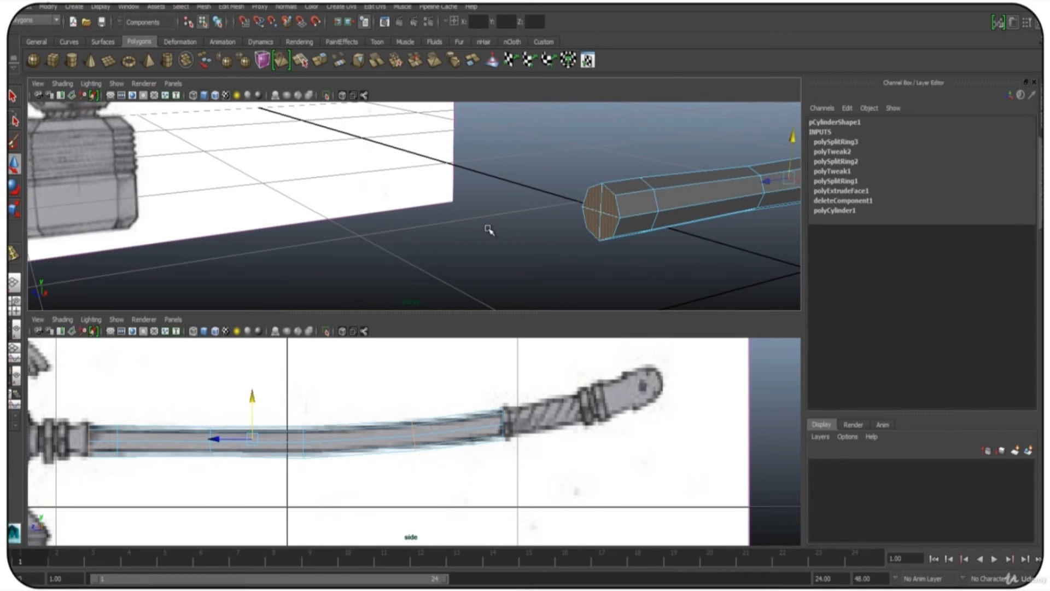
pyautogui.click(493, 230)
# Delete the four faces of the end cap that faces the hammer's head.
pyautogui.keyDown('alt'); pyautogui.moveTo(630, 235); pyautogui.dragTo(653, 220); pyautogui.keyUp('alt')
pyautogui.click(607, 186)
pyautogui.press('Delete')
pyautogui.click(607, 208)
pyautogui.press('Delete')
pyautogui.click(586, 208)
pyautogui.press('Delete')
pyautogui.click(584, 190)
pyautogui.press('Delete')
# Select the border edge loop around the handle's open end.
pyautogui.moveTo(625, 186); pyautogui.dragTo(672, 169, button='right')
pyautogui.click(634, 212)
pyautogui.keyDown('alt'); pyautogui.moveTo(633, 213); pyautogui.dragTo(593, 256); pyautogui.keyUp('alt')
pyautogui.scroll(3, 594, 255)
pyautogui.moveTo(677, 210); pyautogui.dragTo(676, 172, button='right')
pyautogui.moveTo(677, 214); pyautogui.dragTo(677, 162, button='right')
pyautogui.click(682, 214)
pyautogui.keyDown('alt'); pyautogui.moveTo(614, 220); pyautogui.dragTo(529, 178); pyautogui.keyUp('alt')
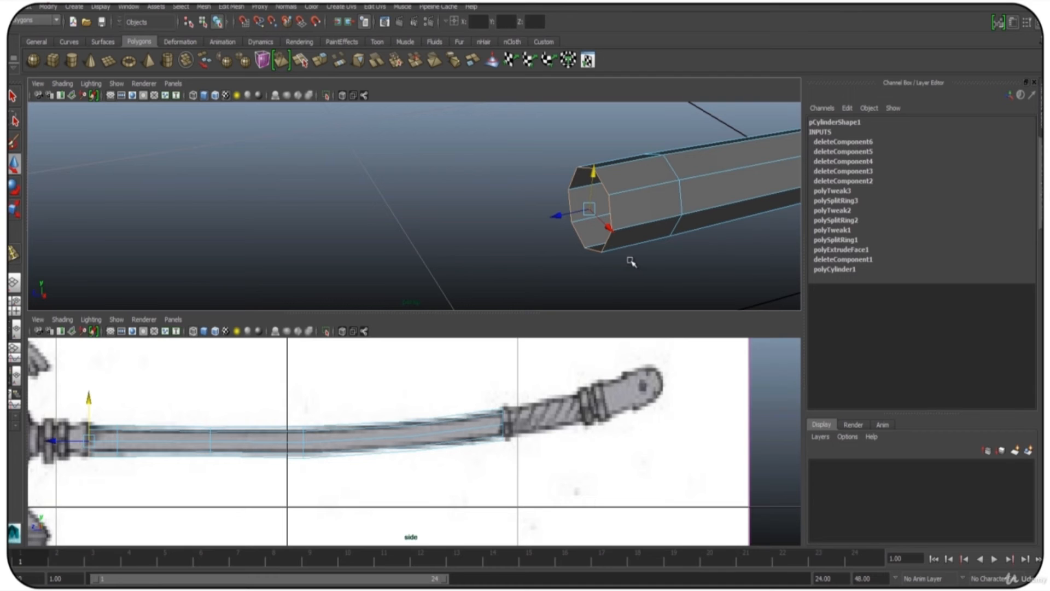
# Examine the collar rings between the handle and the hammer's head in the side-view reference.
pyautogui.keyDown('alt'); pyautogui.moveTo(377, 401); pyautogui.dragTo(398, 423, button='right'); pyautogui.keyUp('alt')
pyautogui.keyDown('alt'); pyautogui.moveTo(377, 425); pyautogui.dragTo(463, 434, button='middle'); pyautogui.keyUp('alt')
pyautogui.keyDown('alt'); pyautogui.moveTo(328, 432); pyautogui.dragTo(500, 438, button='middle'); pyautogui.keyUp('alt')
pyautogui.scroll(5, 475, 414)
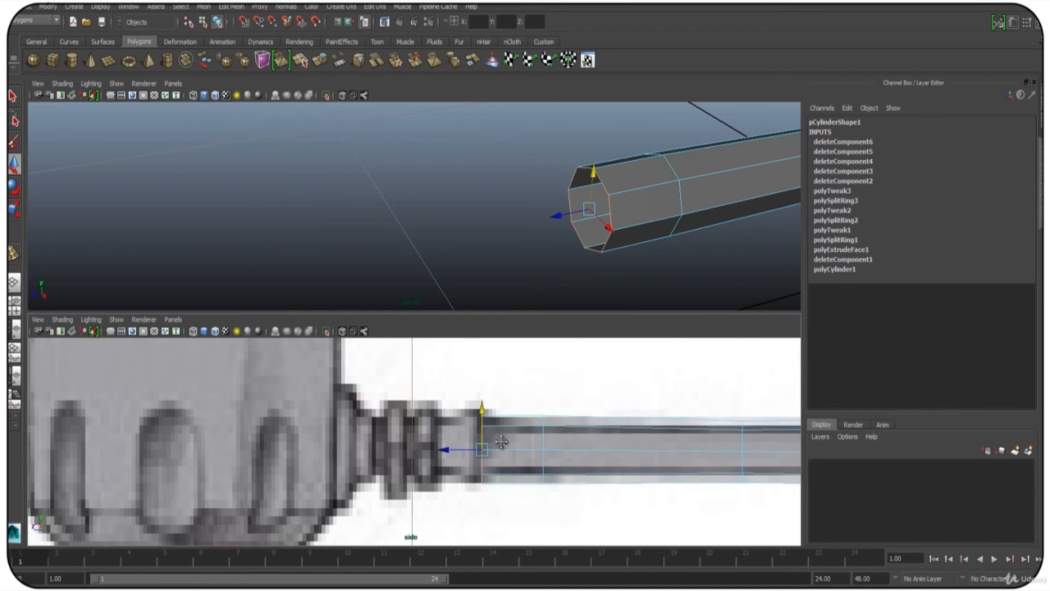
pyautogui.scroll(2, 525, 429)
pyautogui.scroll(3, 539, 425)
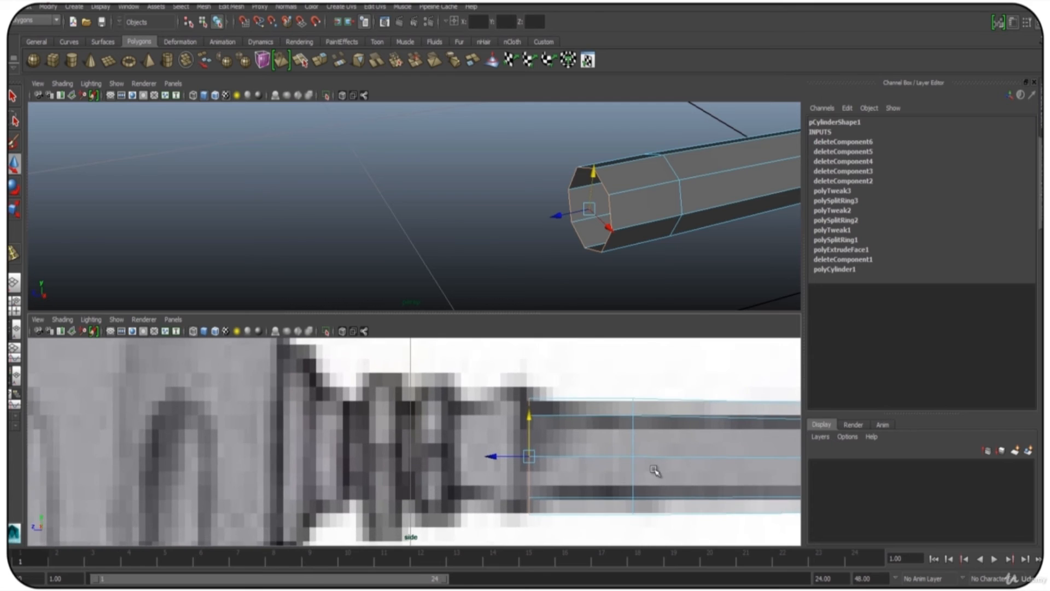
pyautogui.keyDown('alt'); pyautogui.moveTo(648, 470); pyautogui.dragTo(633, 453, button='middle'); pyautogui.keyUp('alt')
pyautogui.scroll(-5, 632, 452)
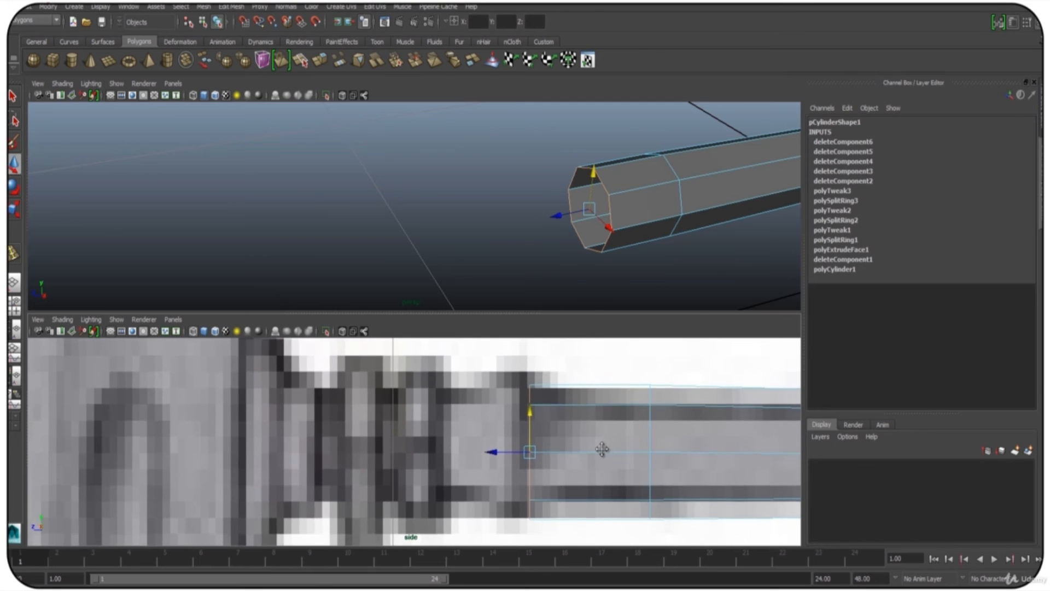
pyautogui.scroll(-7, 604, 451)
pyautogui.scroll(3, 594, 451)
pyautogui.scroll(8, 480, 452)
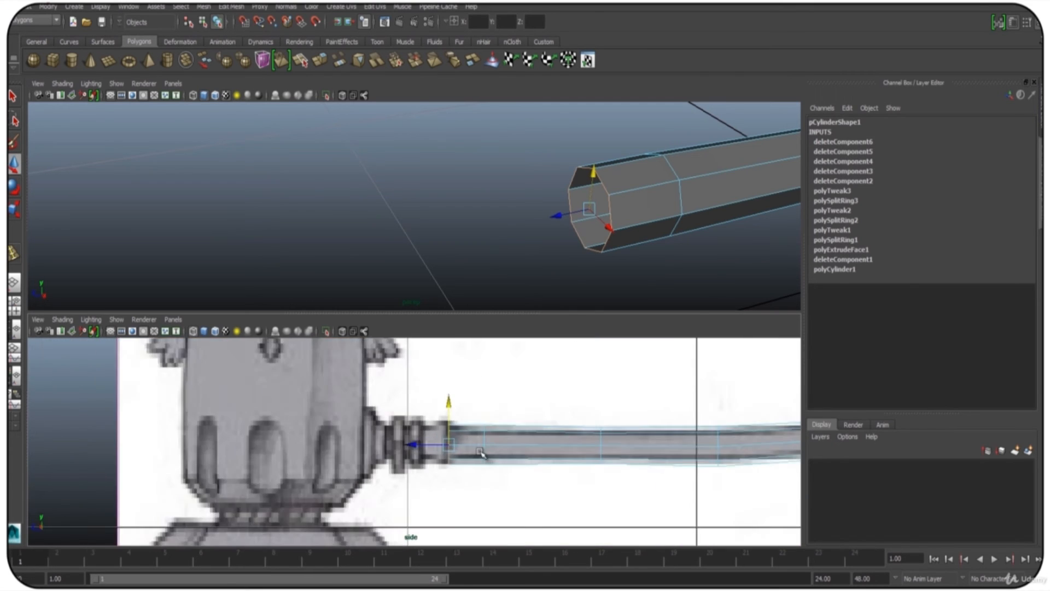
pyautogui.scroll(1, 480, 452)
pyautogui.keyDown('alt'); pyautogui.moveTo(583, 259); pyautogui.dragTo(569, 265); pyautogui.keyUp('alt')
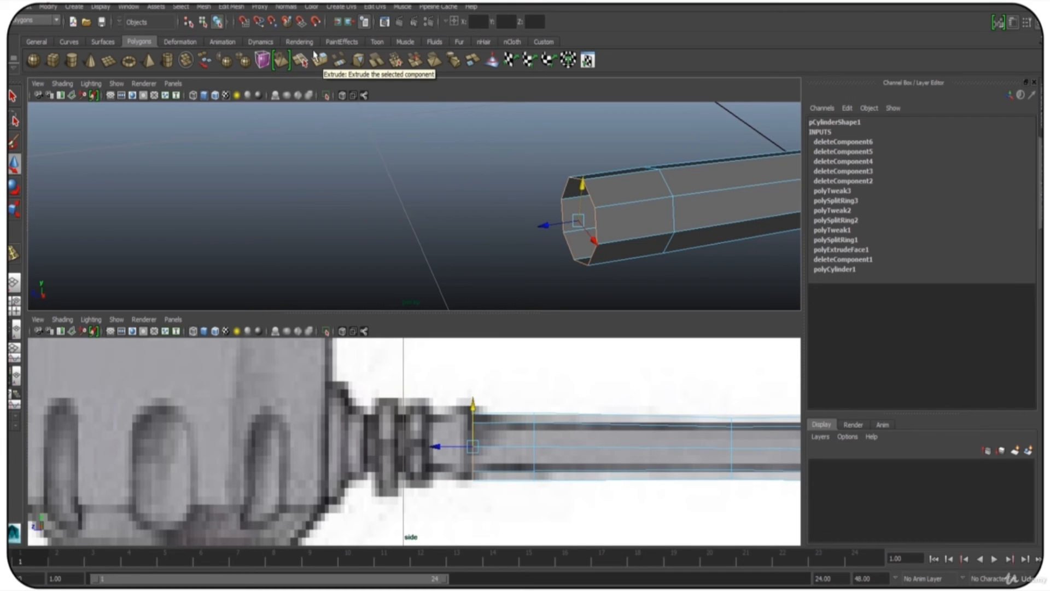
# Extrude the open border edges slightly toward the head and scale them outward to start the first collar ring.
pyautogui.click(232, 7)
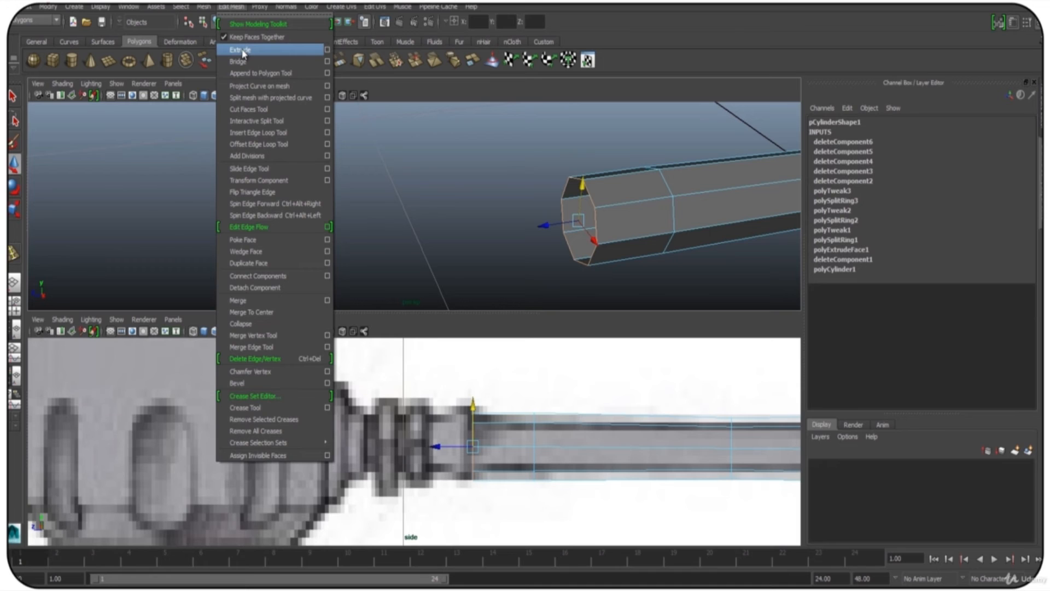
pyautogui.click(236, 7)
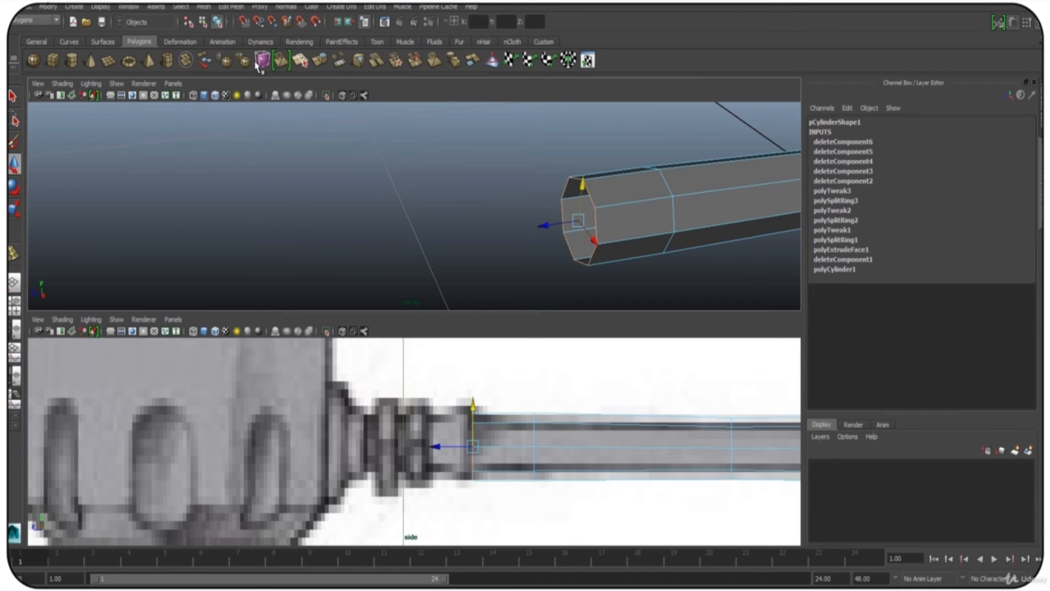
pyautogui.click(324, 64)
pyautogui.press('w')
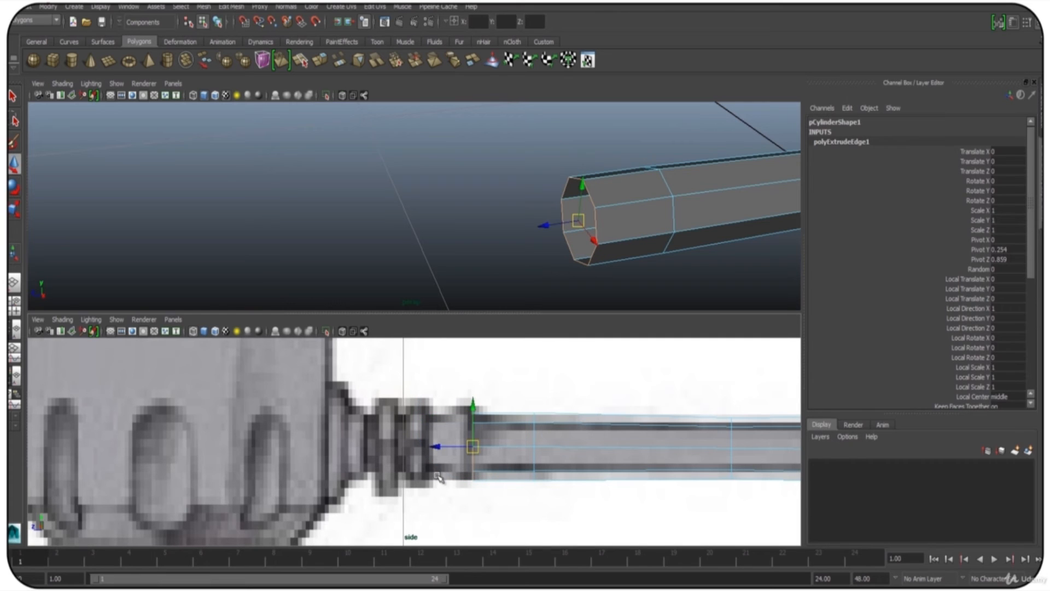
pyautogui.moveTo(440, 448); pyautogui.dragTo(434, 449)
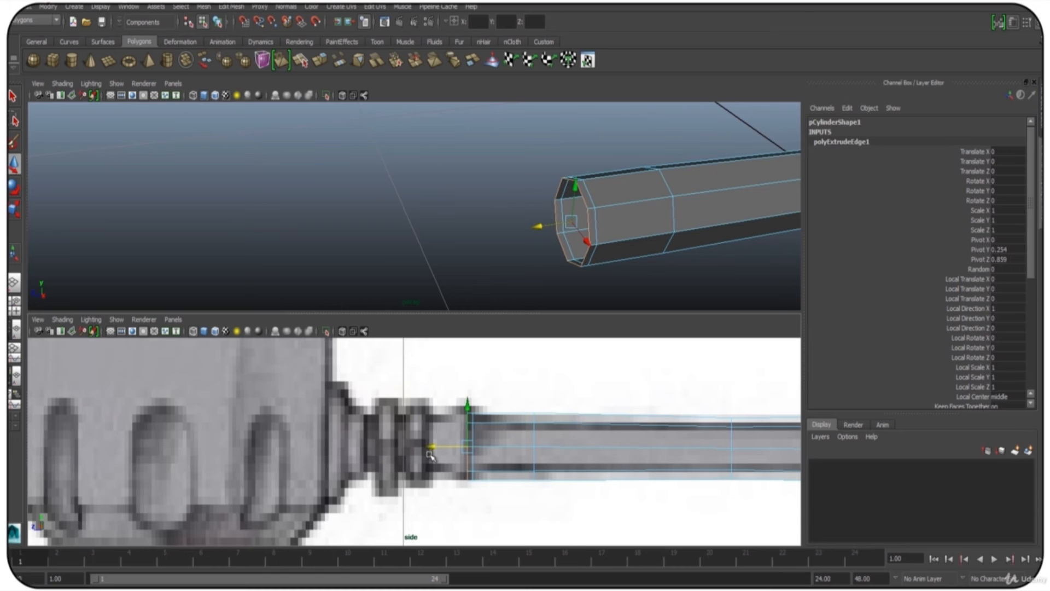
pyautogui.press('r')
pyautogui.moveTo(469, 448); pyautogui.dragTo(480, 468)
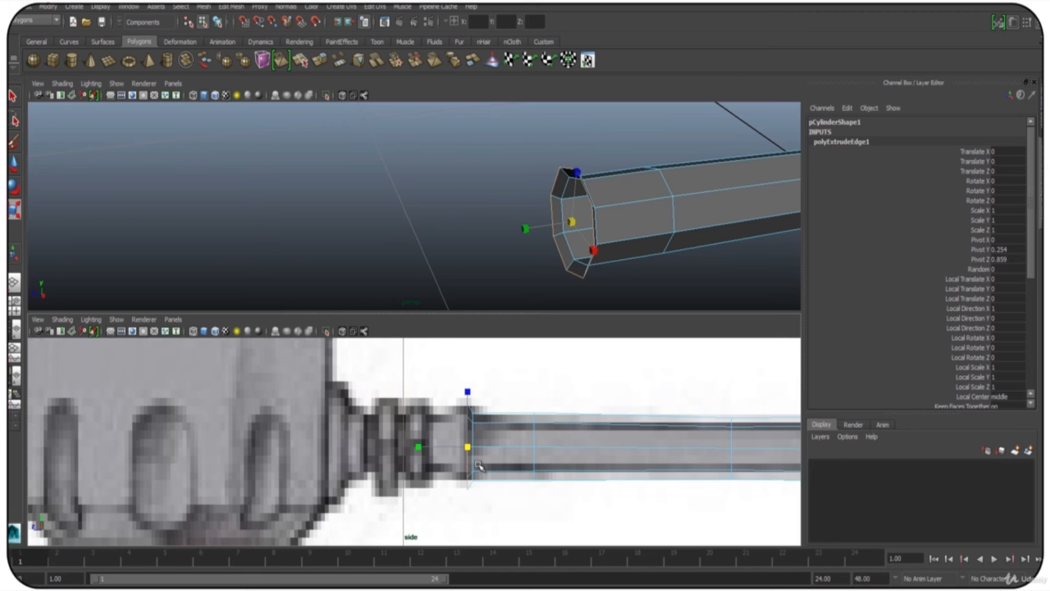
# Extrude the first ring's narrow width, then step the edge inward and extend it to the start of the second ring.
pyautogui.hotkey('ctrl', 'e')
pyautogui.press('w')
pyautogui.moveTo(442, 448); pyautogui.dragTo(435, 447)
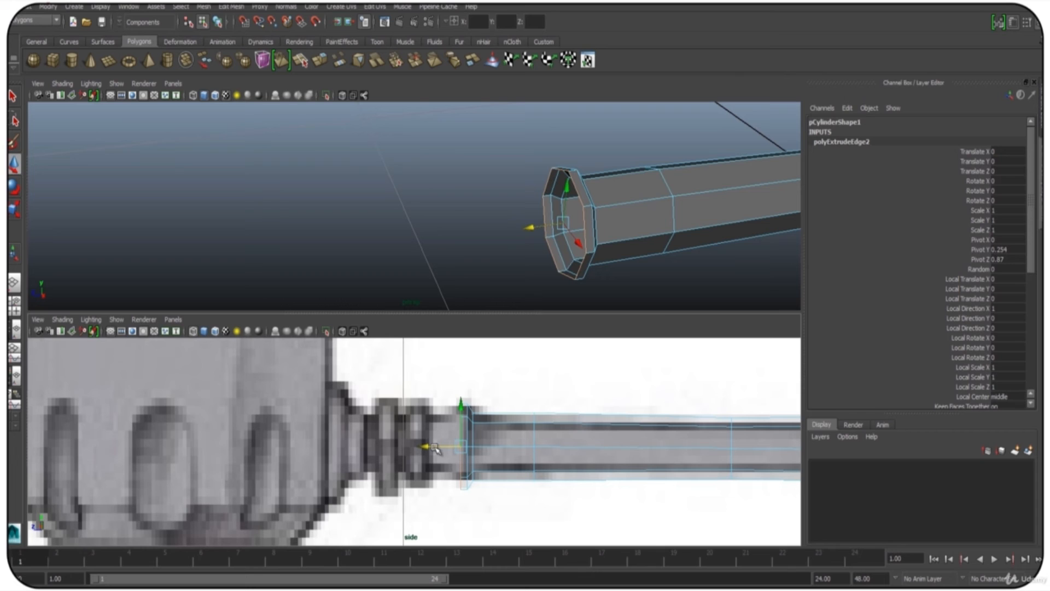
pyautogui.hotkey('ctrl', 'e')
pyautogui.press('r')
pyautogui.moveTo(458, 449); pyautogui.dragTo(405, 449)
pyautogui.hotkey('ctrl', 'e')
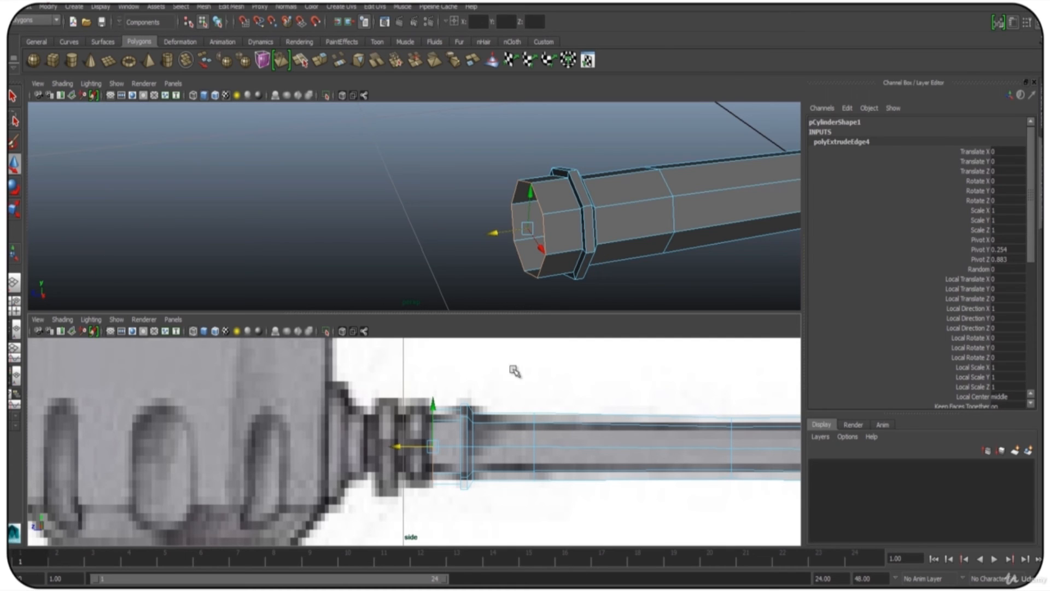
# Extrude and widen the open edge at the second ring, then extrude it toward the head to form the ring's width.
pyautogui.scroll(-10, 436, 462)
pyautogui.scroll(10, 413, 457)
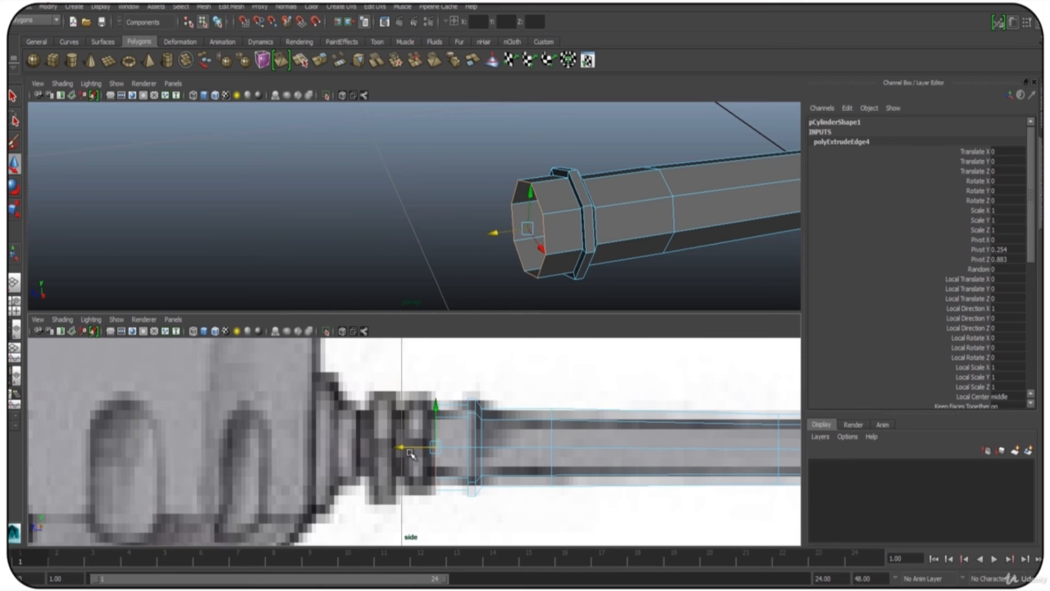
pyautogui.click(320, 60)
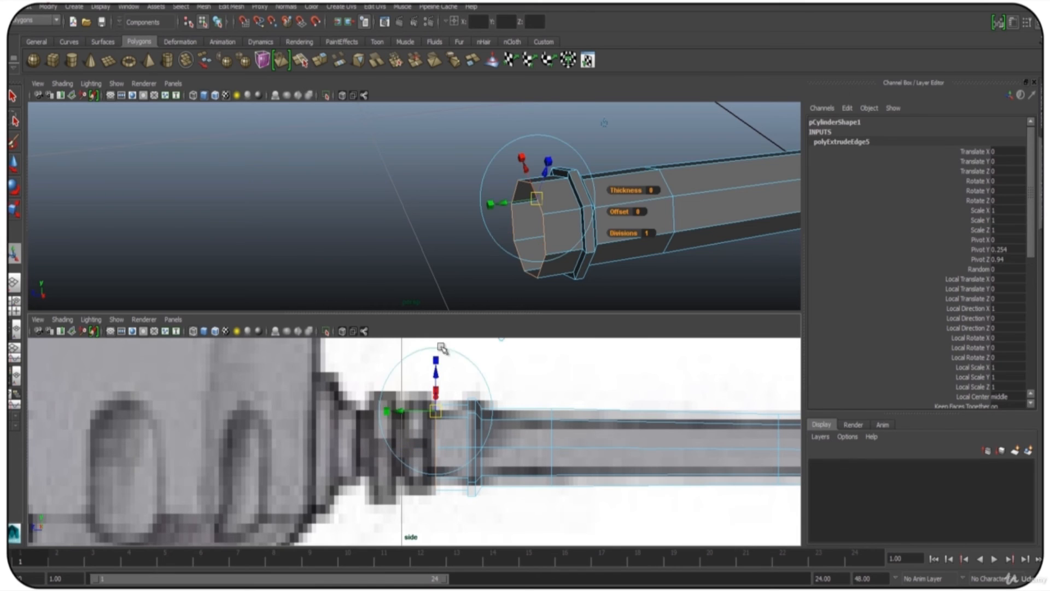
pyautogui.press('r')
pyautogui.moveTo(436, 448); pyautogui.dragTo(449, 462)
pyautogui.press('g')
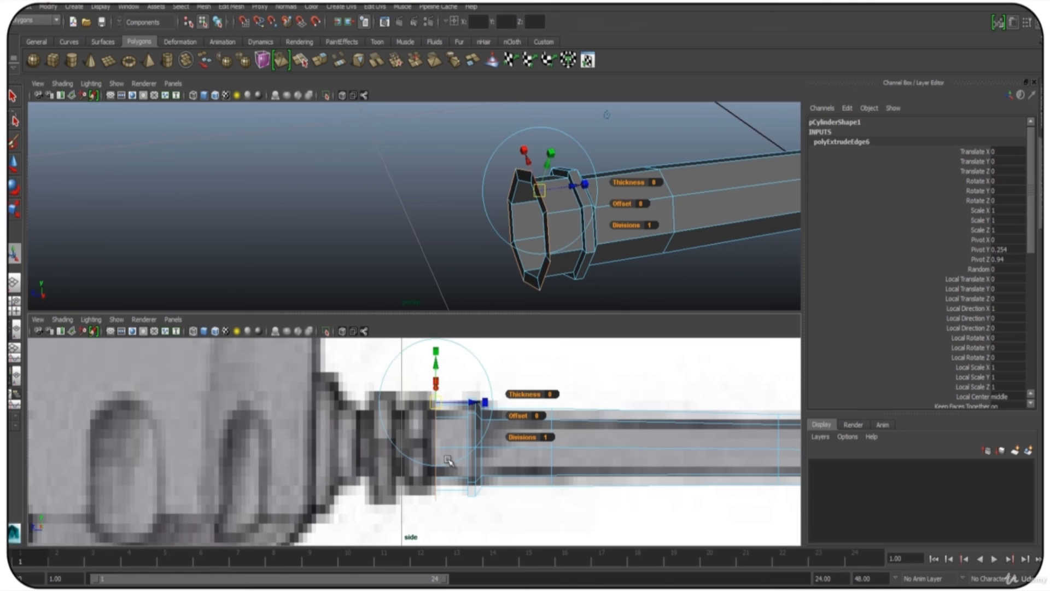
pyautogui.press('w')
pyautogui.moveTo(411, 448)
pyautogui.mouseDown()
pyautogui.moveTo(385, 452)
pyautogui.moveTo(406, 447)
pyautogui.moveTo(395, 438)
pyautogui.moveTo(371, 447)
pyautogui.moveTo(410, 456)
pyautogui.mouseUp()
# Extrude a narrow inset groove after the second ring and flare the open edge outward to start the third ring.
pyautogui.press('g')
pyautogui.press('g')
pyautogui.press('w')
pyautogui.press('g')
pyautogui.press('r')
# Extrude the flared edge toward the head to give the third ring its width in the reference.
pyautogui.press('g')
pyautogui.press('w')
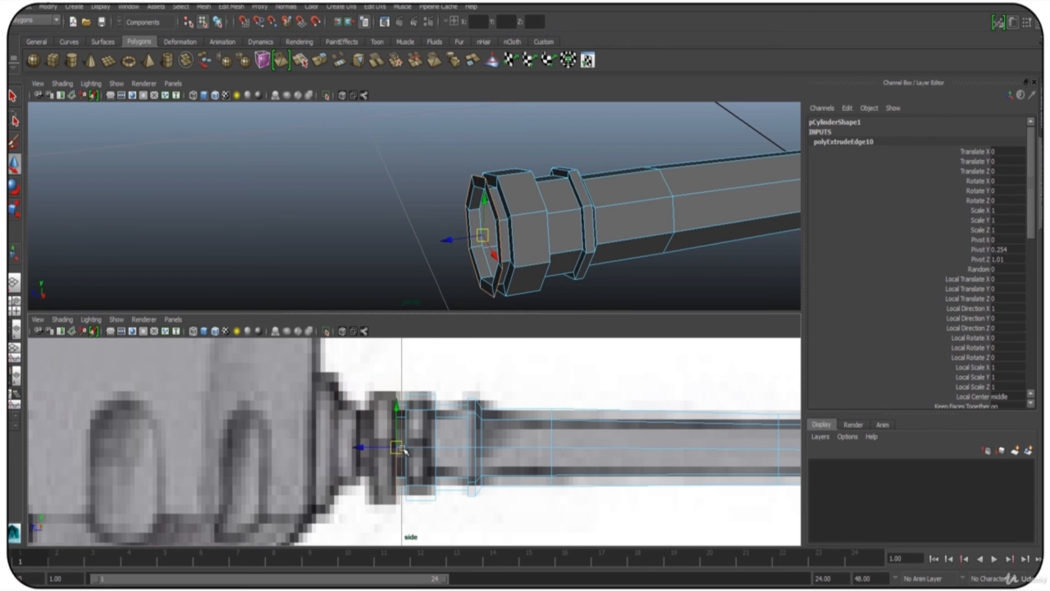
pyautogui.click(367, 450)
pyautogui.hotkey('ctrl', 'z')
pyautogui.click(365, 448)
pyautogui.moveTo(365, 447); pyautogui.dragTo(347, 449)
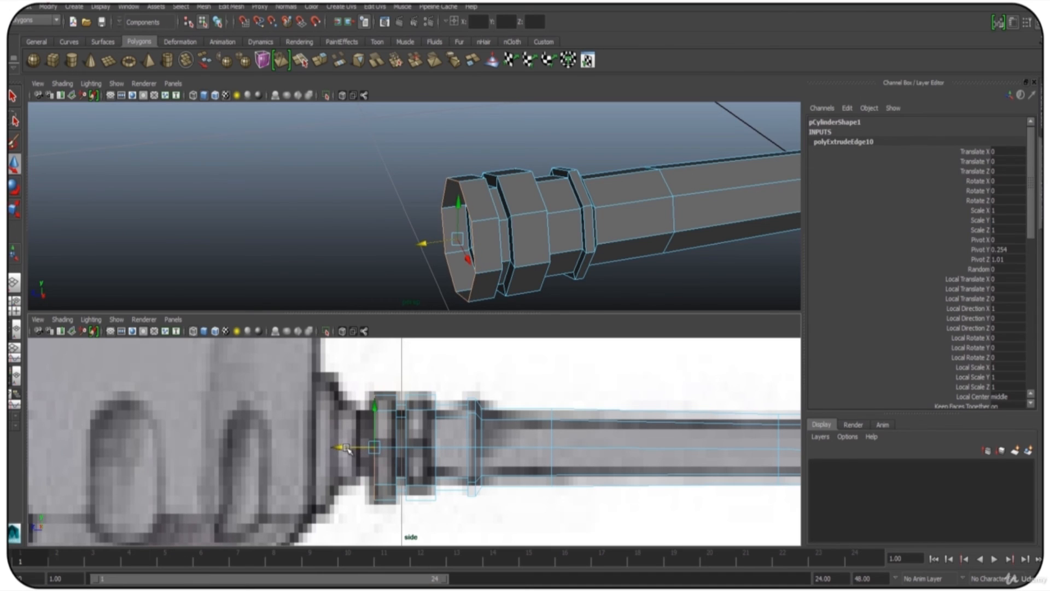
# Step the third ring's open edge inward and extrude a short neck toward the hammer's head.
pyautogui.press('g')
pyautogui.moveTo(374, 448); pyautogui.dragTo(363, 425)
pyautogui.hotkey('ctrl', 'e')
pyautogui.click(346, 449)
pyautogui.click(332, 448)
pyautogui.hotkey('ctrl', 'z')
pyautogui.moveTo(338, 447); pyautogui.dragTo(325, 447)
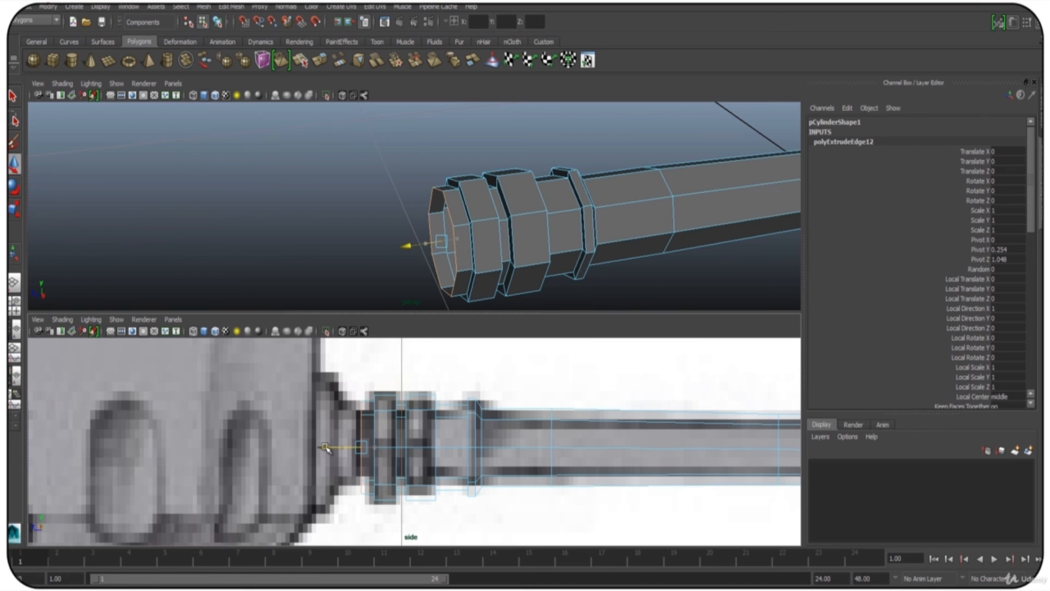
pyautogui.moveTo(324, 447)
pyautogui.mouseDown()
pyautogui.moveTo(307, 449)
pyautogui.moveTo(323, 447)
pyautogui.mouseUp()
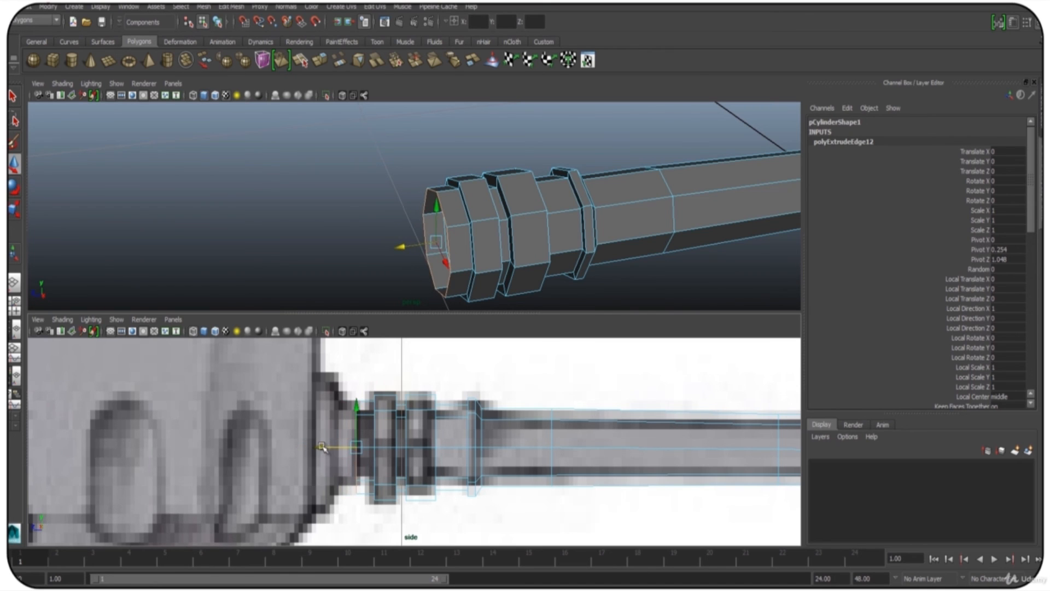
# Extrude the neck's open edge closer to the head, then flare it outward and extrude it to form a narrow step.
pyautogui.hotkey('ctrl', 'e')
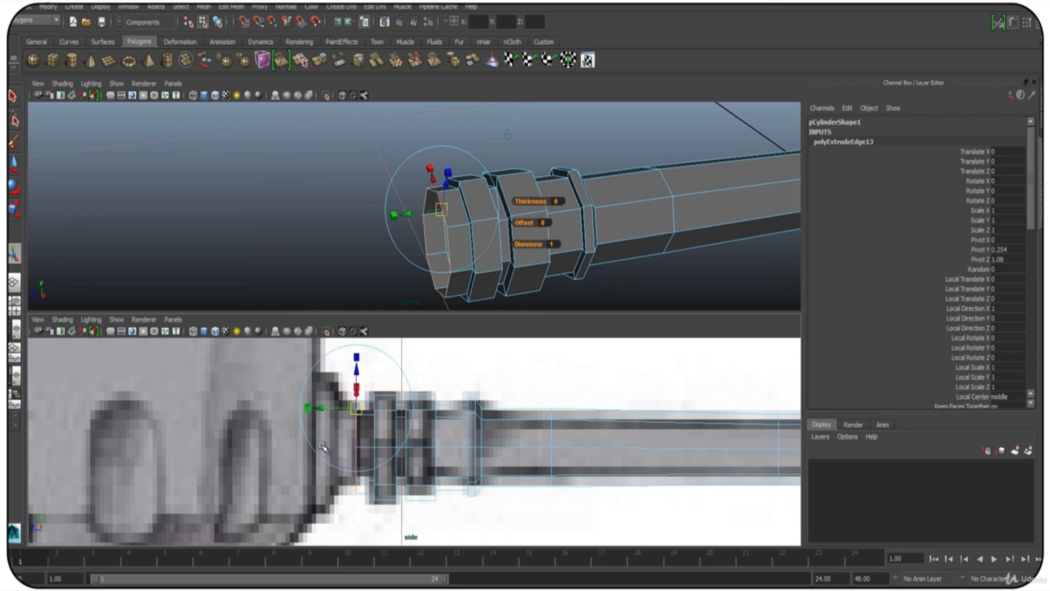
pyautogui.moveTo(323, 447)
pyautogui.mouseDown()
pyautogui.moveTo(305, 448)
pyautogui.moveTo(350, 459)
pyautogui.moveTo(307, 448)
pyautogui.mouseUp()
pyautogui.hotkey('ctrl', 'e')
pyautogui.press('r')
pyautogui.hotkey('ctrl', 'e')
pyautogui.press('w')
# Flare the narrow step's open edge outward and extrude it to the head's face to form the wide end collar.
pyautogui.hotkey('ctrl', 'e')
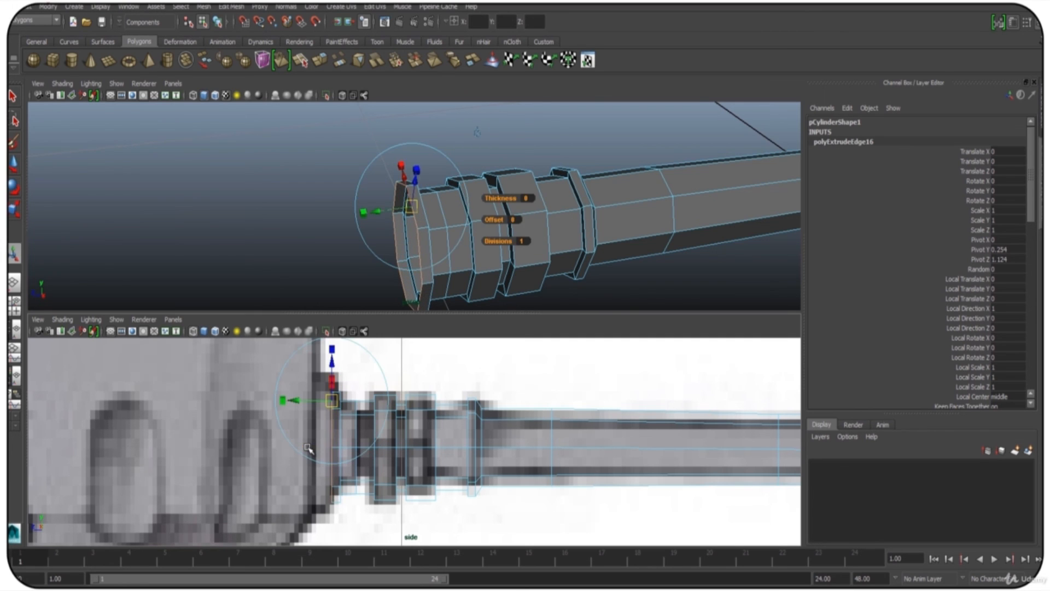
pyautogui.press('r')
pyautogui.moveTo(332, 449); pyautogui.dragTo(294, 449)
pyautogui.hotkey('ctrl', 'e')
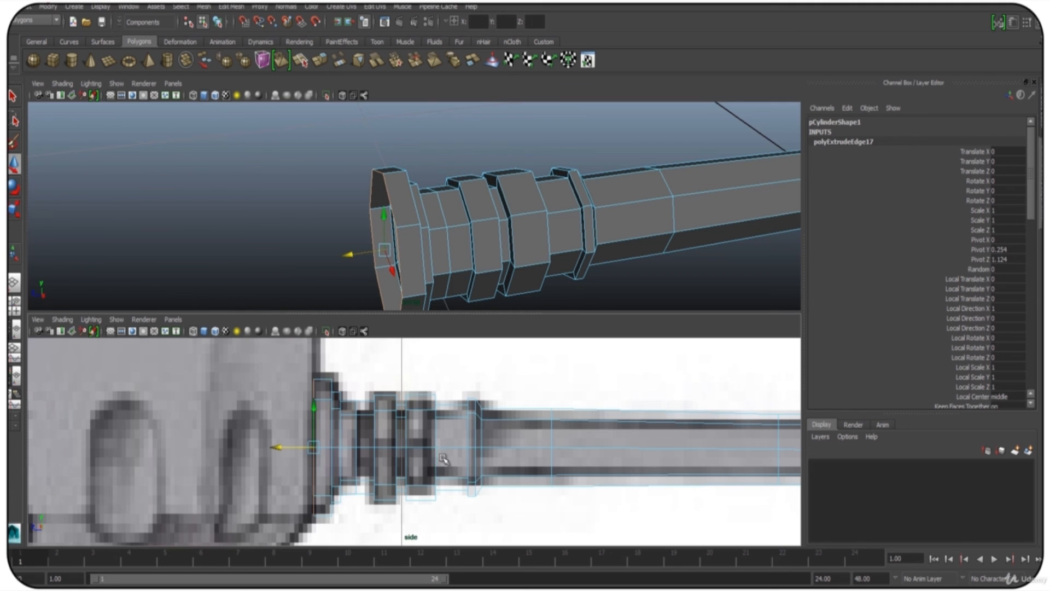
# Return from edge editing to object mode on the handle and clear the selection.
pyautogui.scroll(-10, 344, 452)
pyautogui.scroll(6, 445, 457)
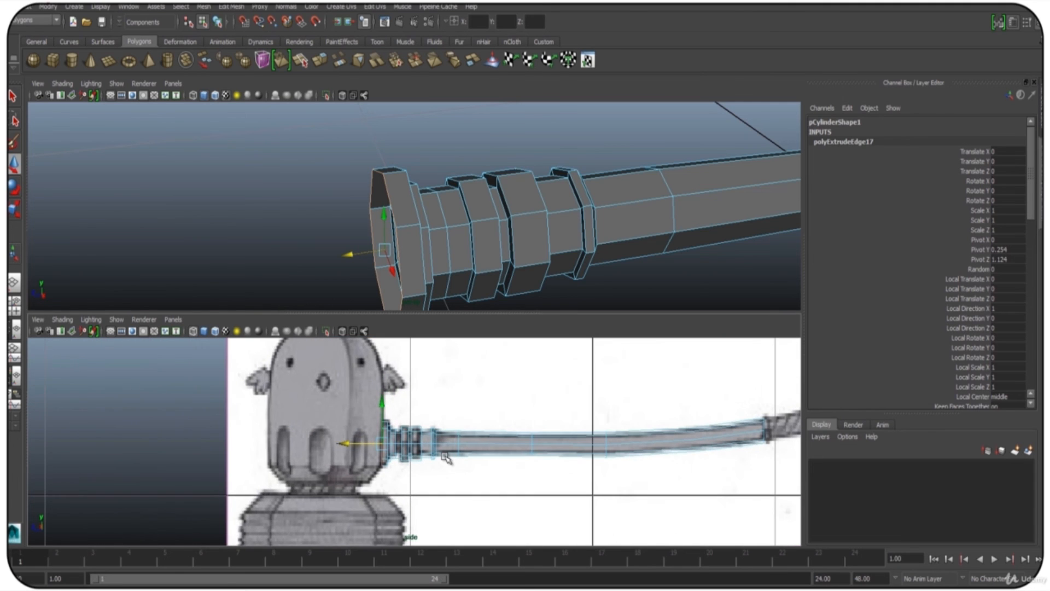
pyautogui.scroll(-3, 420, 234)
pyautogui.moveTo(420, 234)
pyautogui.keyDown('alt'); pyautogui.mouseDown()
pyautogui.moveTo(434, 242)
pyautogui.moveTo(414, 250)
pyautogui.mouseUp(); pyautogui.keyUp('alt')
pyautogui.keyDown('alt'); pyautogui.moveTo(414, 250); pyautogui.dragTo(257, 208, button='middle'); pyautogui.keyUp('alt')
pyautogui.keyDown('alt'); pyautogui.moveTo(258, 209); pyautogui.dragTo(288, 215); pyautogui.keyUp('alt')
pyautogui.moveTo(282, 214); pyautogui.dragTo(361, 133, button='right')
pyautogui.click(328, 219)
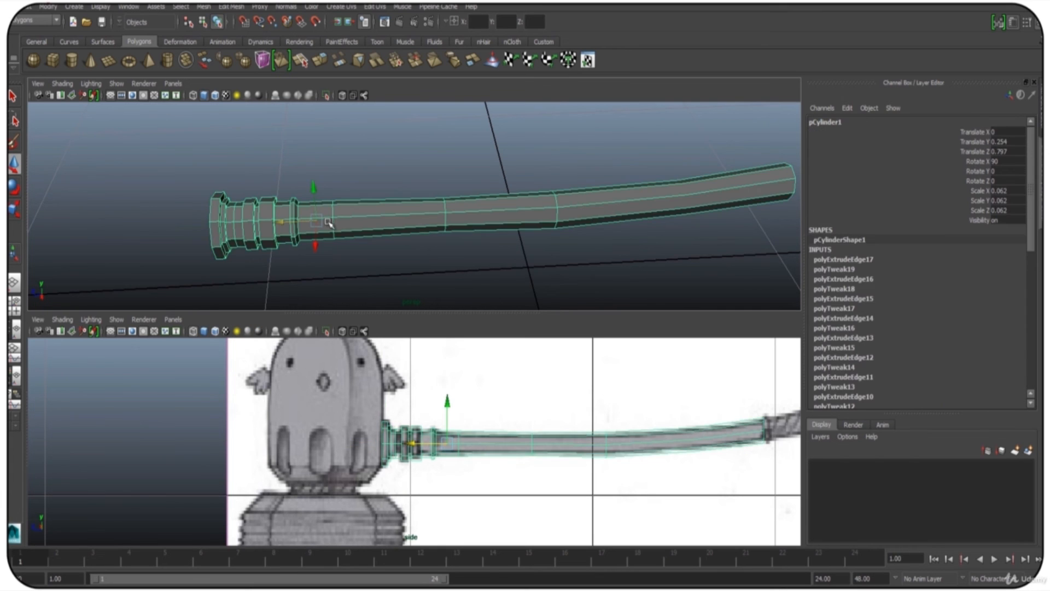
pyautogui.click(372, 285)
# Examine the handle and its collar rings from several angles alongside the reference image.
pyautogui.scroll(-4, 414, 254)
pyautogui.moveTo(415, 256)
pyautogui.keyDown('alt'); pyautogui.mouseDown()
pyautogui.moveTo(361, 195)
pyautogui.moveTo(474, 188)
pyautogui.moveTo(394, 216)
pyautogui.moveTo(443, 277)
pyautogui.moveTo(420, 262)
pyautogui.mouseUp(); pyautogui.keyUp('alt')
pyautogui.keyDown('alt'); pyautogui.moveTo(115, 102); pyautogui.dragTo(204, 181, button='right'); pyautogui.keyUp('alt')
pyautogui.keyDown('alt'); pyautogui.moveTo(202, 180); pyautogui.dragTo(149, 212, button='middle'); pyautogui.keyUp('alt')
pyautogui.keyDown('alt'); pyautogui.moveTo(149, 212); pyautogui.dragTo(190, 199); pyautogui.keyUp('alt')
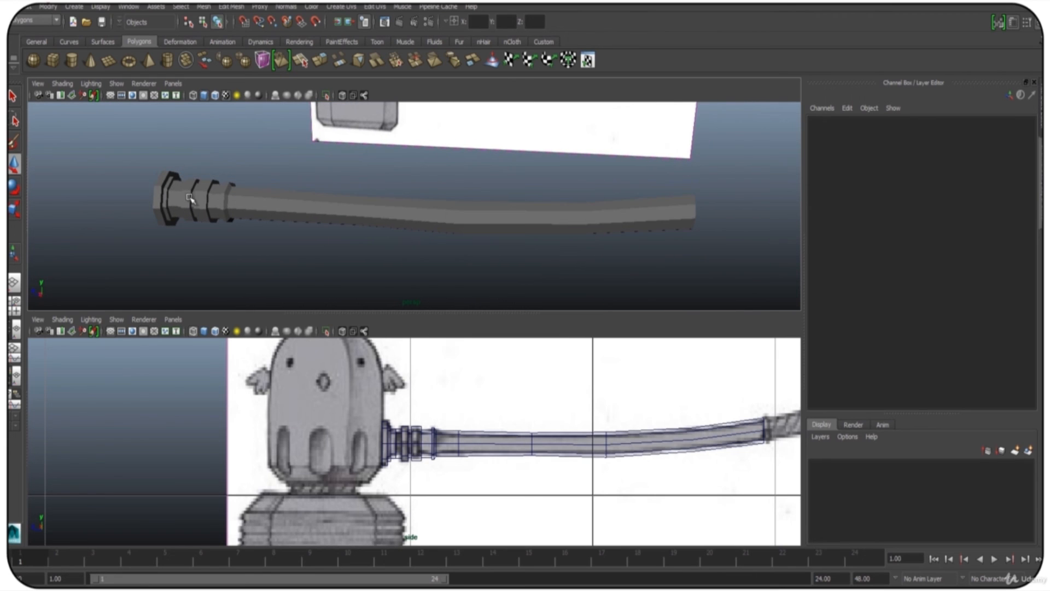
pyautogui.keyDown('alt'); pyautogui.moveTo(565, 267); pyautogui.dragTo(457, 235, button='middle'); pyautogui.keyUp('alt')
pyautogui.click(456, 228)
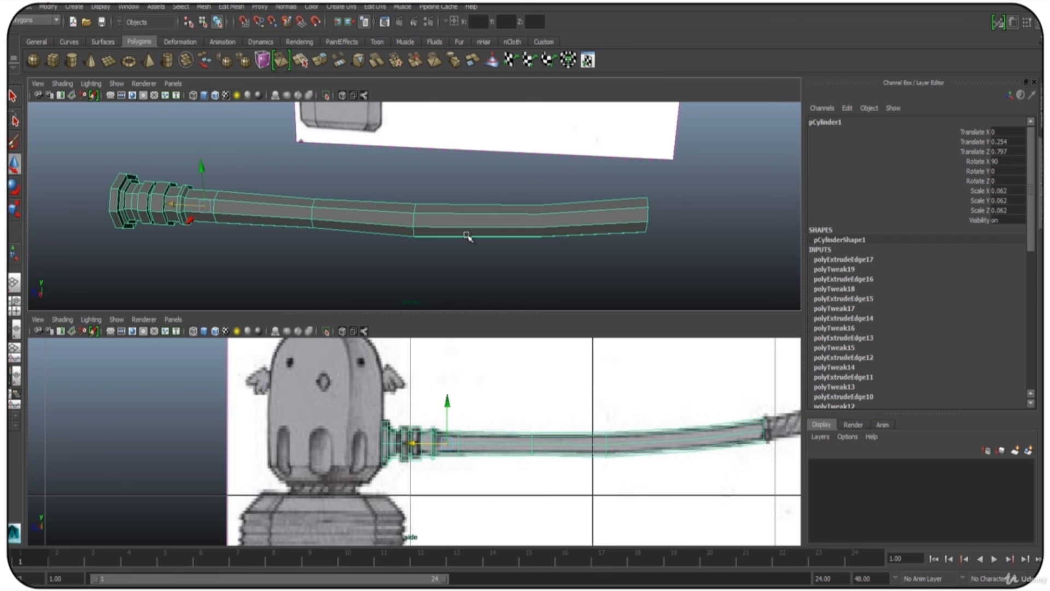
pyautogui.moveTo(436, 232)
pyautogui.keyDown('alt'); pyautogui.mouseDown()
pyautogui.moveTo(382, 229)
pyautogui.moveTo(424, 262)
pyautogui.moveTo(406, 195)
pyautogui.moveTo(436, 237)
pyautogui.moveTo(403, 223)
pyautogui.moveTo(450, 253)
pyautogui.mouseUp(); pyautogui.keyUp('alt')
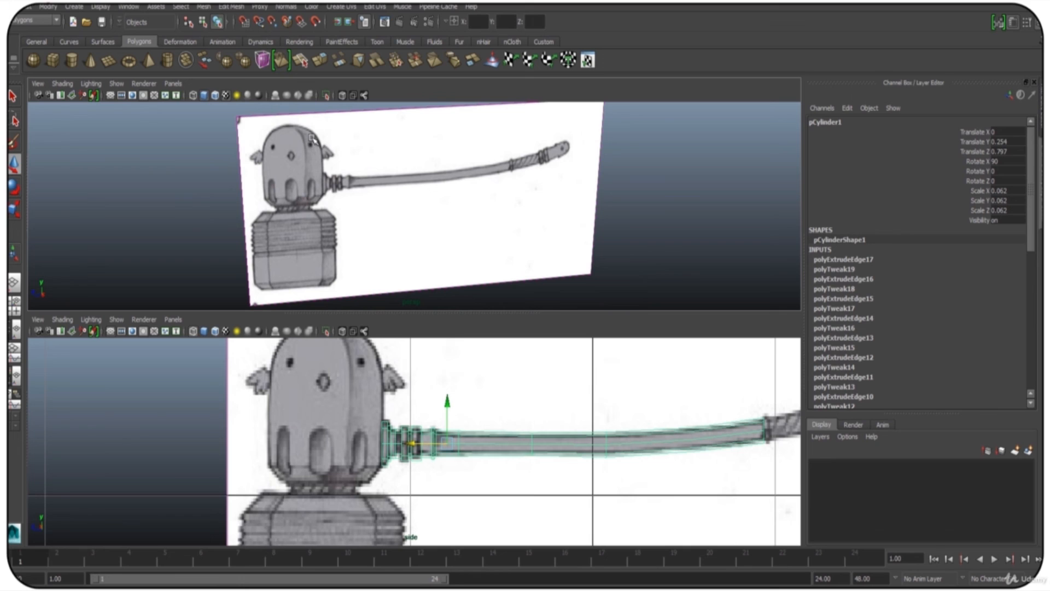